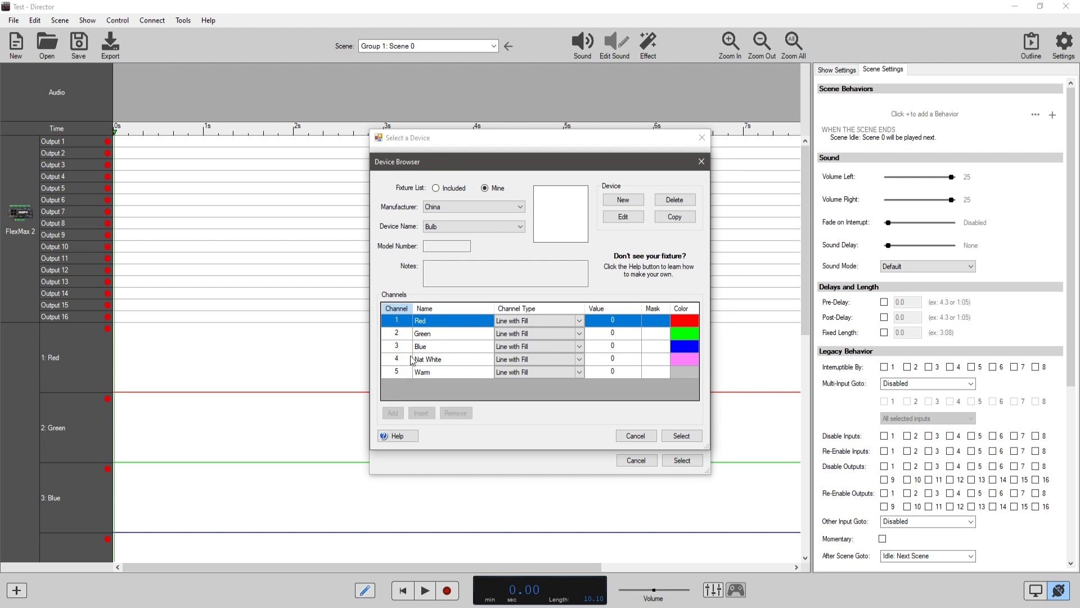
- Review the channel list of the Bulb 2 device in the custom fixture library, and leave device selection without adding anything
{"action": "left_click", "coordinate": [464, 226]}
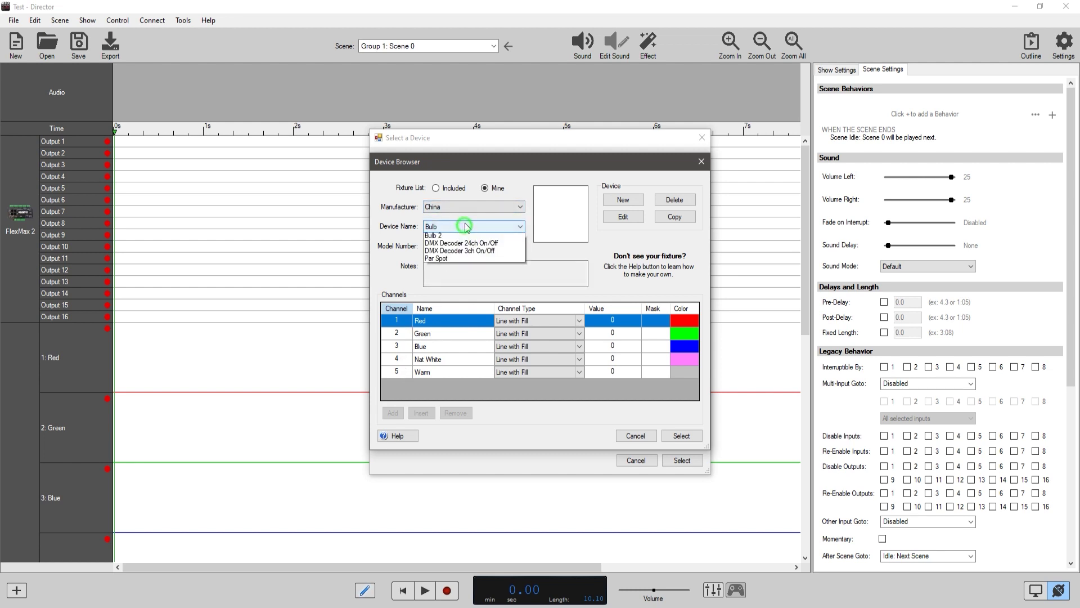
{"action": "left_click", "coordinate": [464, 243]}
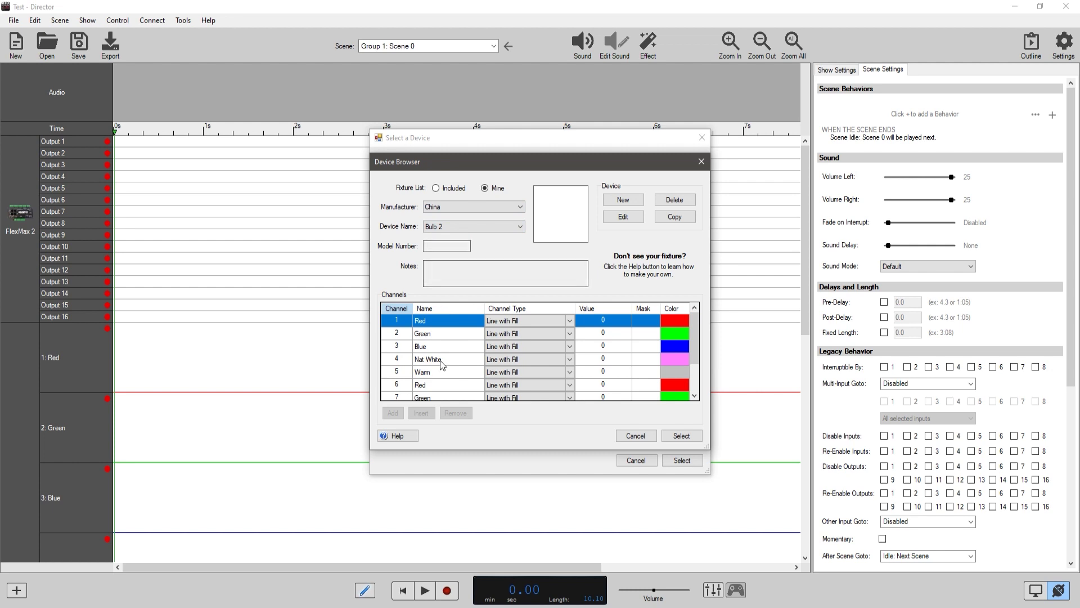
{"action": "scroll", "coordinate": [440, 360], "scroll_direction": "down", "scroll_amount": 2}
{"action": "scroll", "coordinate": [440, 360], "scroll_direction": "up", "scroll_amount": 2}
{"action": "scroll", "coordinate": [439, 360], "scroll_direction": "down", "scroll_amount": 2}
{"action": "scroll", "coordinate": [440, 360], "scroll_direction": "up", "scroll_amount": 2}
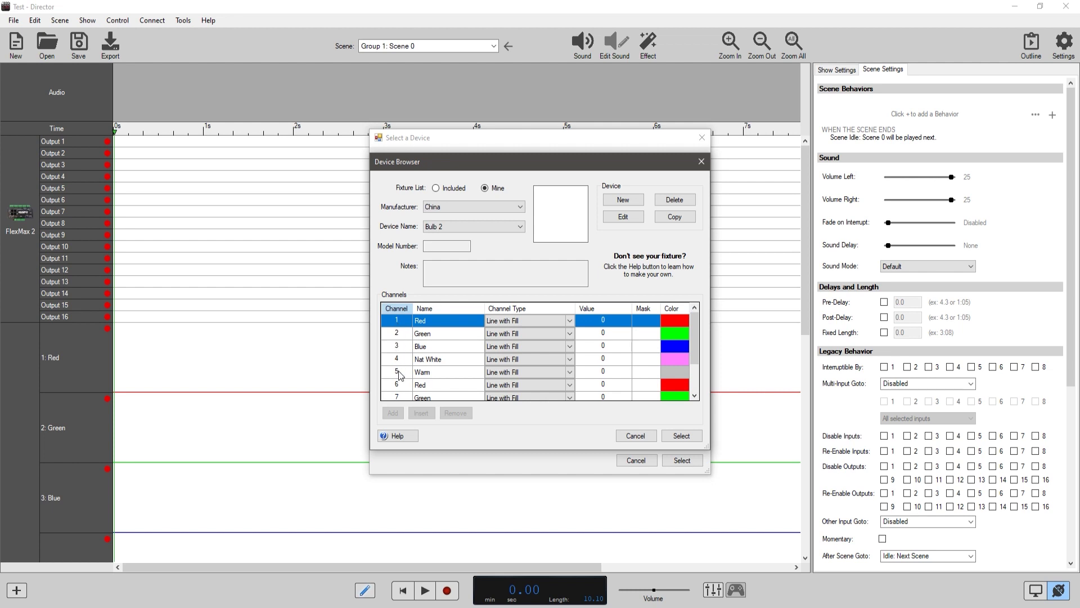
{"action": "scroll", "coordinate": [435, 377], "scroll_direction": "down", "scroll_amount": 2}
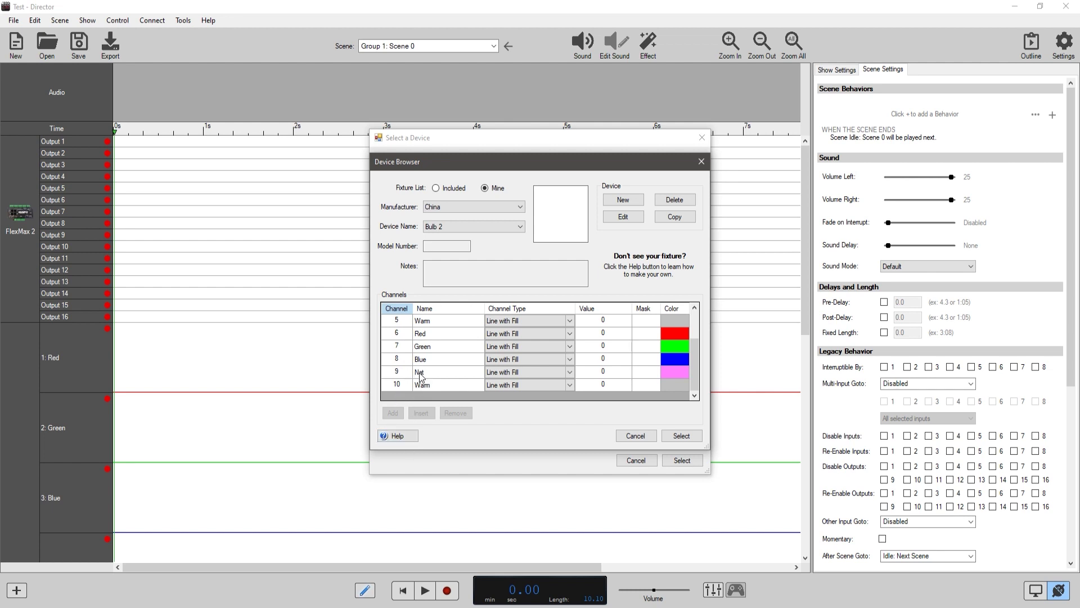
{"action": "scroll", "coordinate": [423, 377], "scroll_direction": "up", "scroll_amount": 2}
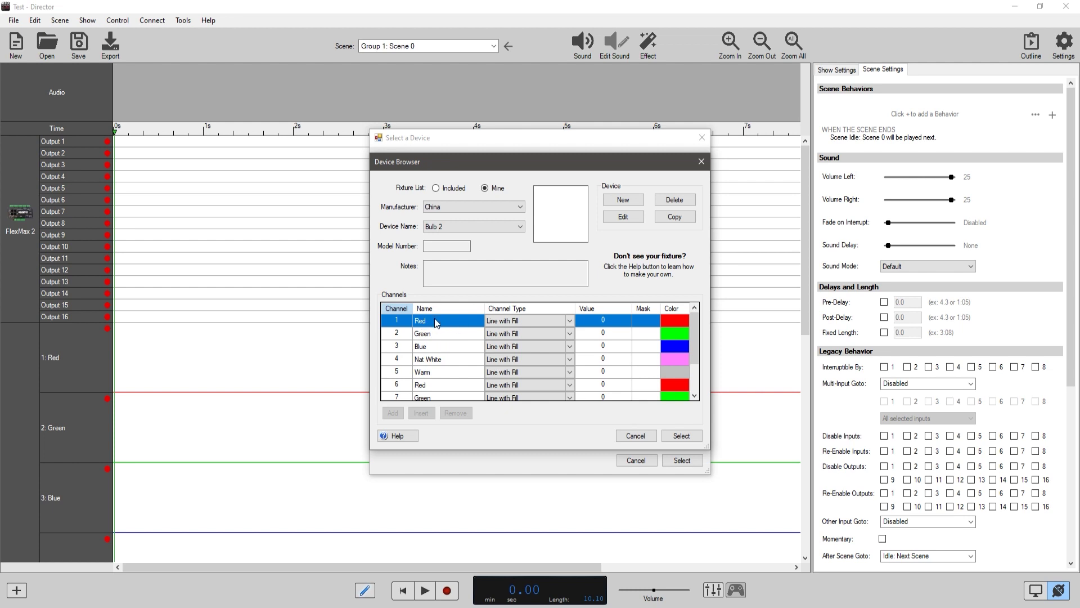
{"action": "scroll", "coordinate": [428, 344], "scroll_direction": "down", "scroll_amount": 2}
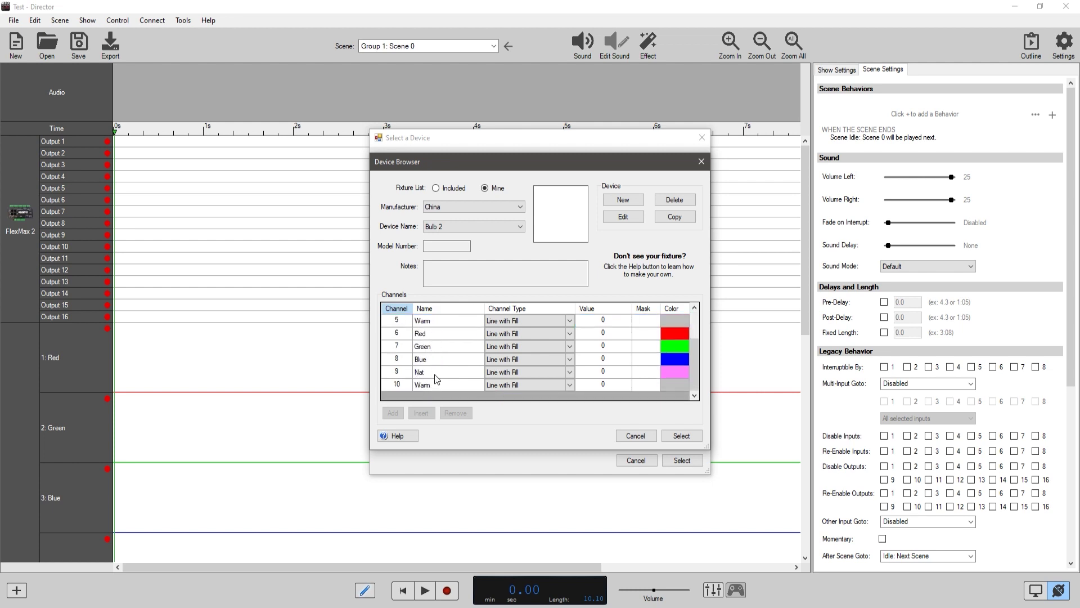
{"action": "scroll", "coordinate": [446, 377], "scroll_direction": "up", "scroll_amount": 2}
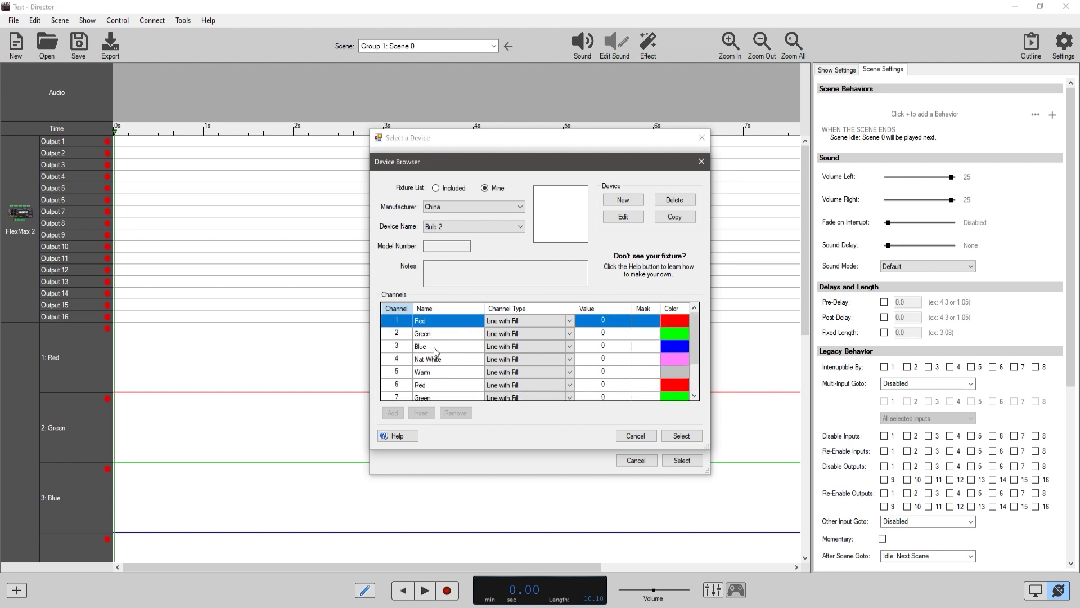
{"action": "left_click", "coordinate": [634, 437]}
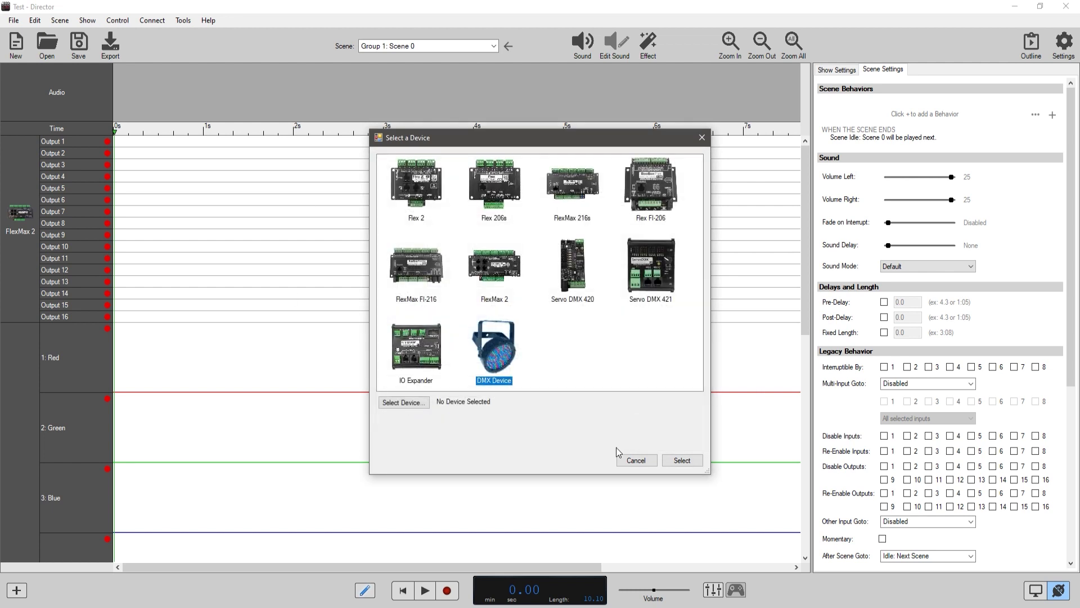
{"action": "left_click", "coordinate": [635, 460]}
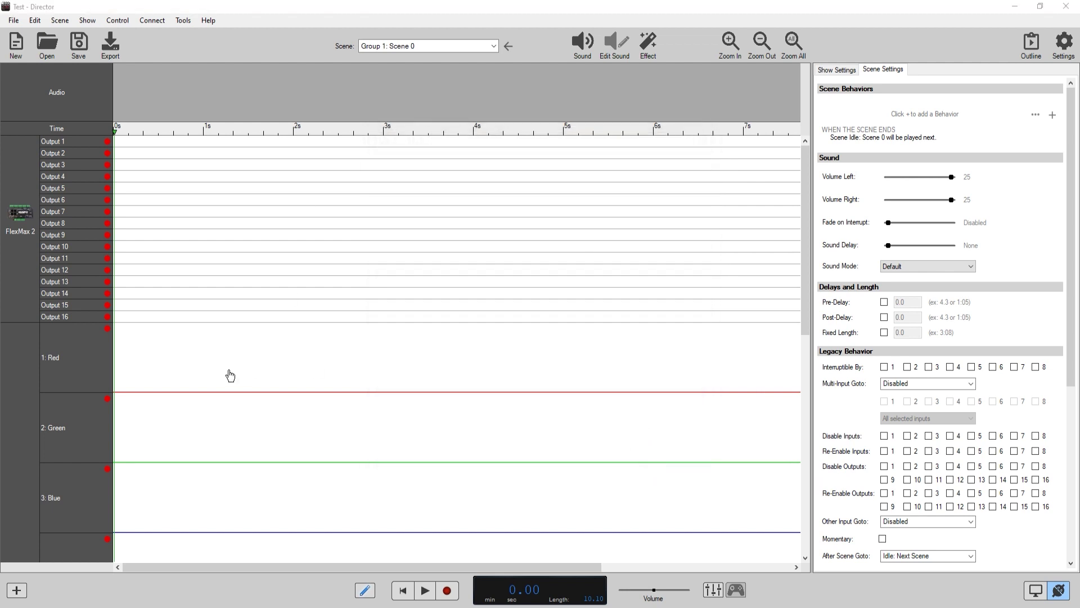
- Look through the Bulb 2 fixture's channel tracks in the scene timeline
{"action": "scroll", "coordinate": [42, 345], "scroll_direction": "down", "scroll_amount": 5}
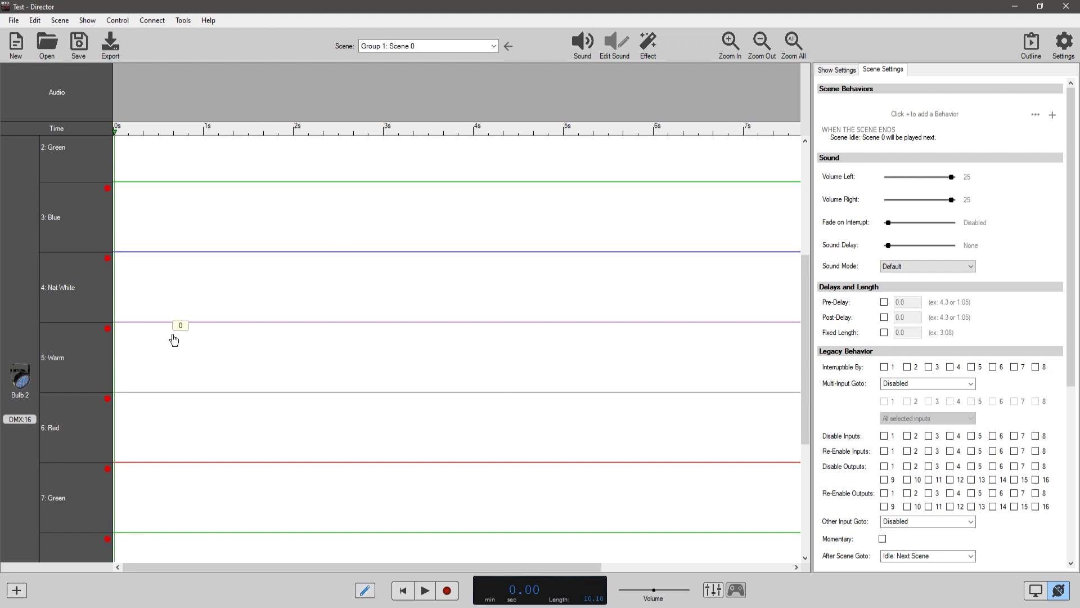
{"action": "scroll", "coordinate": [173, 340], "scroll_direction": "up", "scroll_amount": 3}
{"action": "scroll", "coordinate": [173, 340], "scroll_direction": "down", "scroll_amount": 5}
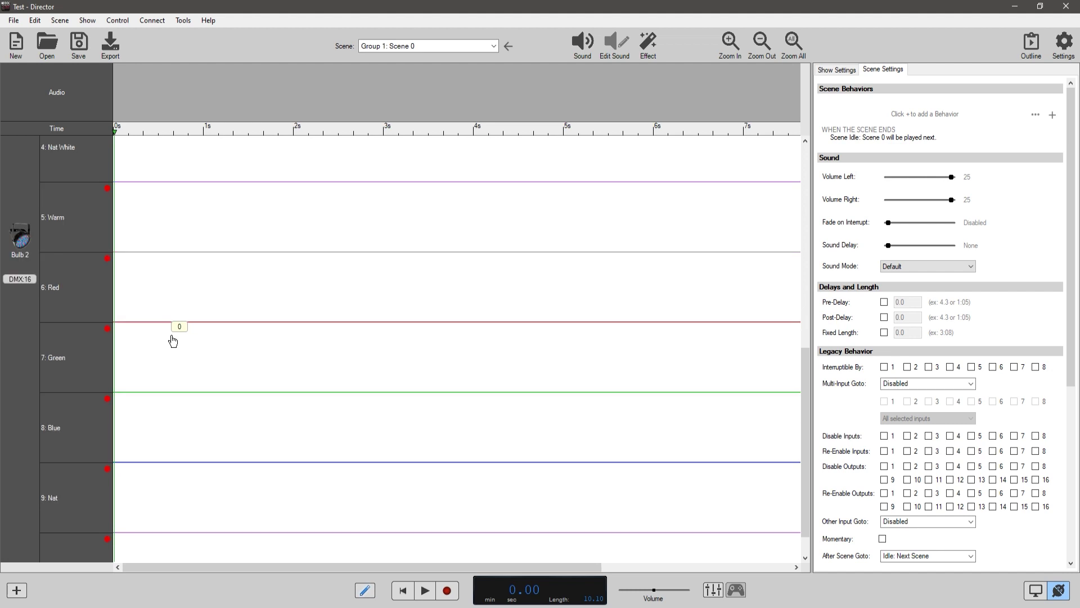
{"action": "scroll", "coordinate": [173, 340], "scroll_direction": "up", "scroll_amount": 5}
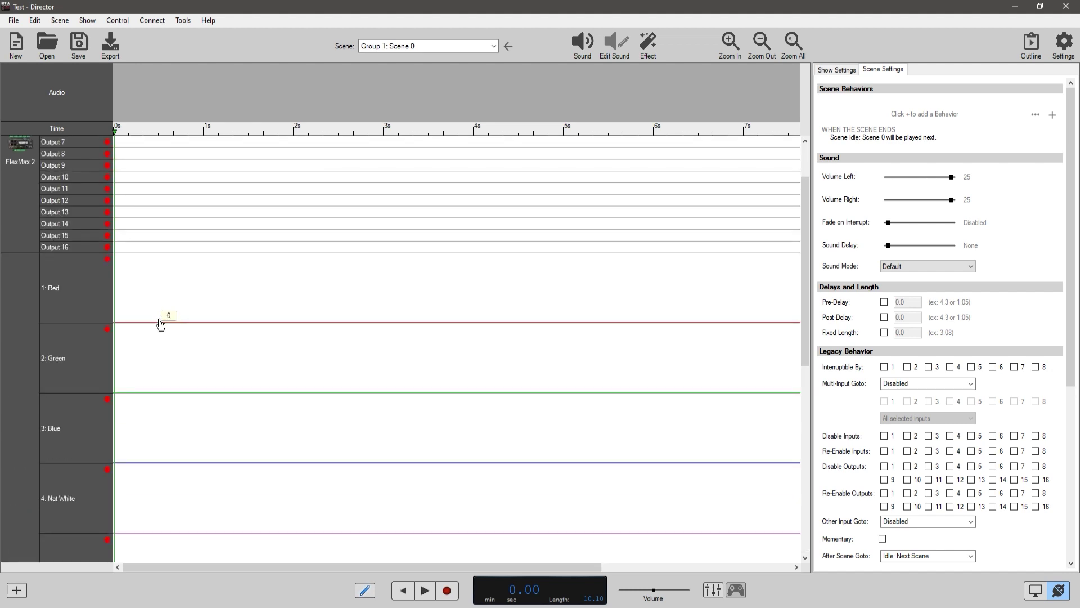
- Open the Virtual Console and test the first bulb's color channels, returning each one to 0
{"action": "left_click", "coordinate": [713, 590]}
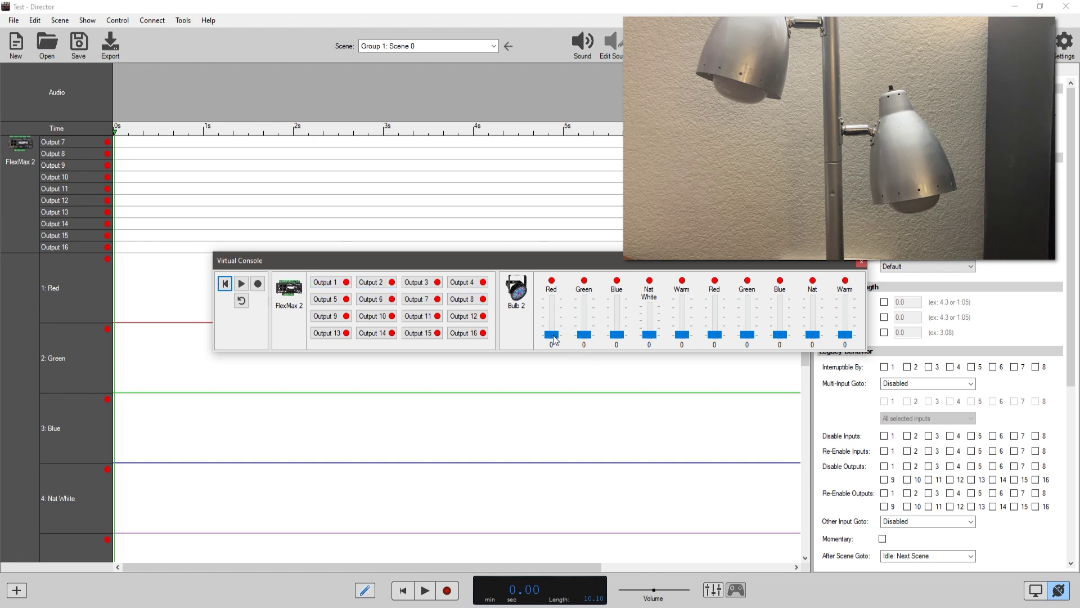
{"action": "mouse_move", "coordinate": [554, 337]}
{"action": "left_mouse_down"}
{"action": "mouse_move", "coordinate": [549, 307]}
{"action": "mouse_move", "coordinate": [548, 320]}
{"action": "mouse_move", "coordinate": [552, 306]}
{"action": "mouse_move", "coordinate": [586, 318]}
{"action": "mouse_move", "coordinate": [617, 316]}
{"action": "mouse_move", "coordinate": [617, 306]}
{"action": "mouse_move", "coordinate": [617, 324]}
{"action": "mouse_move", "coordinate": [587, 312]}
{"action": "mouse_move", "coordinate": [589, 336]}
{"action": "mouse_move", "coordinate": [618, 308]}
{"action": "mouse_move", "coordinate": [617, 333]}
{"action": "mouse_move", "coordinate": [619, 313]}
{"action": "mouse_move", "coordinate": [553, 337]}
{"action": "left_mouse_up"}
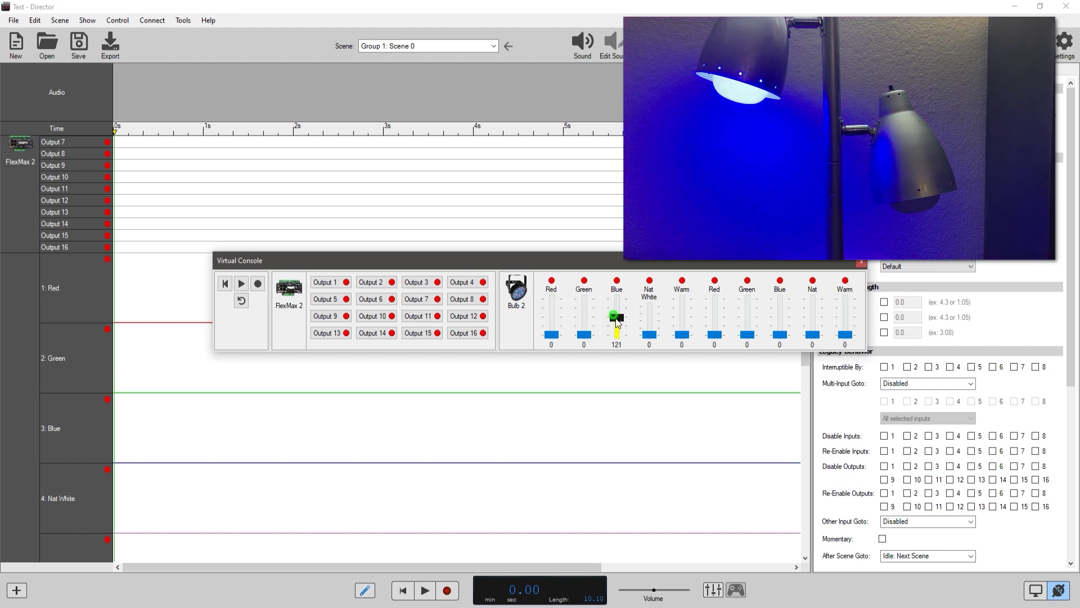
{"action": "left_click_drag", "start_coordinate": [617, 313], "coordinate": [682, 344]}
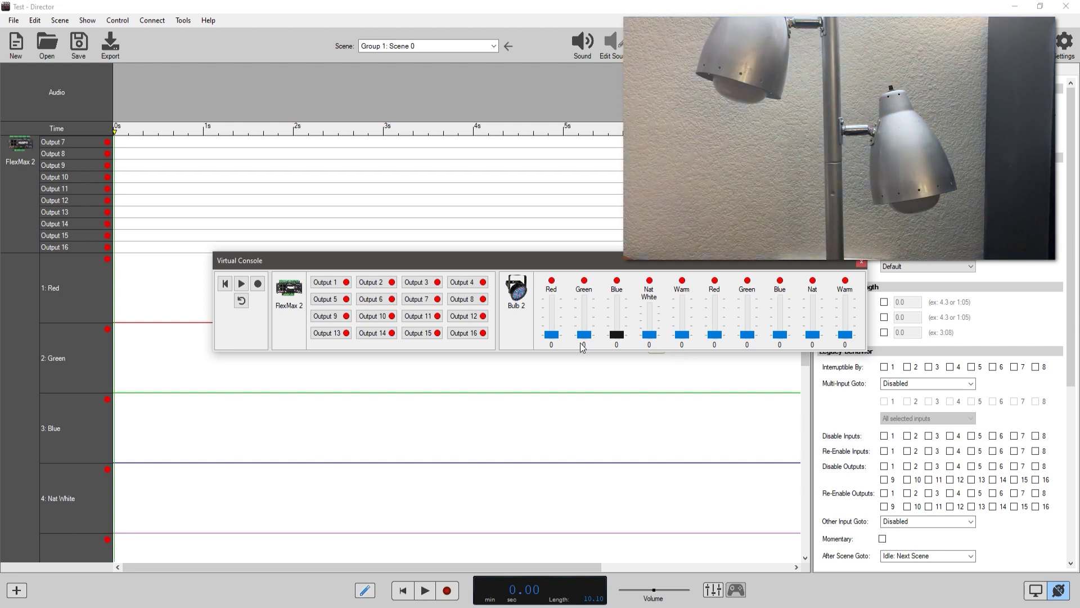
- Mix the first bulb to Red 156 and Green 158, and the second bulb to Red 158 and Blue 124
{"action": "left_click_drag", "start_coordinate": [552, 340], "coordinate": [556, 315]}
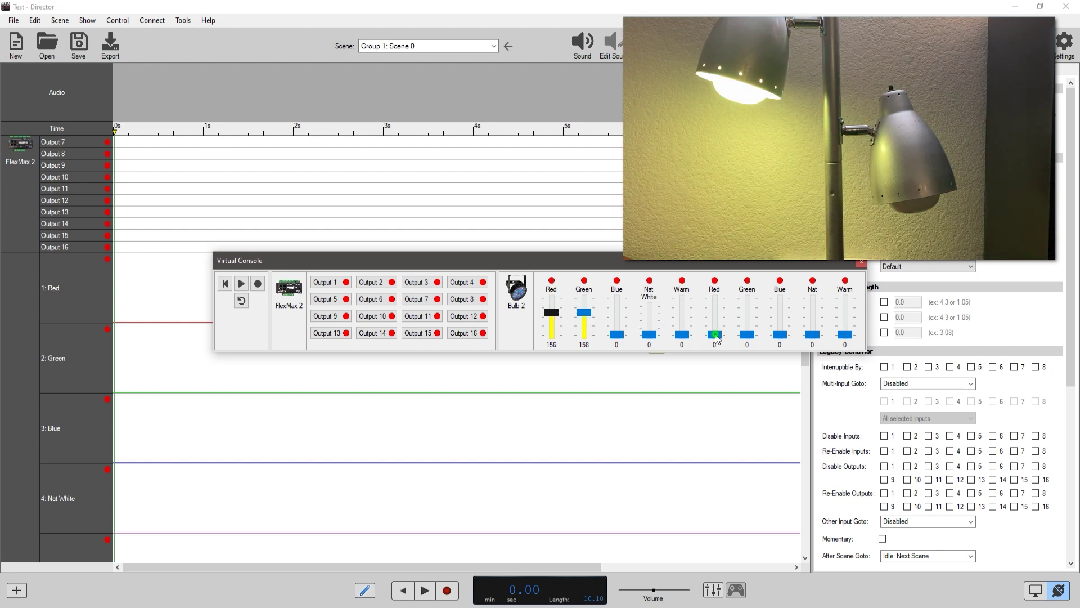
{"action": "left_click_drag", "start_coordinate": [717, 337], "coordinate": [782, 313]}
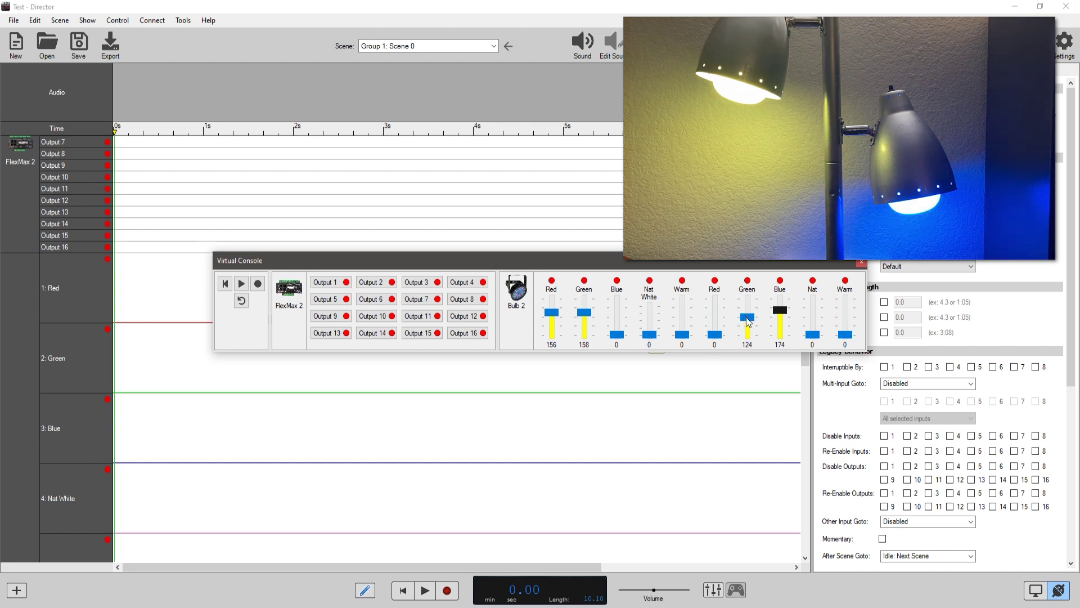
{"action": "left_click_drag", "start_coordinate": [748, 322], "coordinate": [780, 297]}
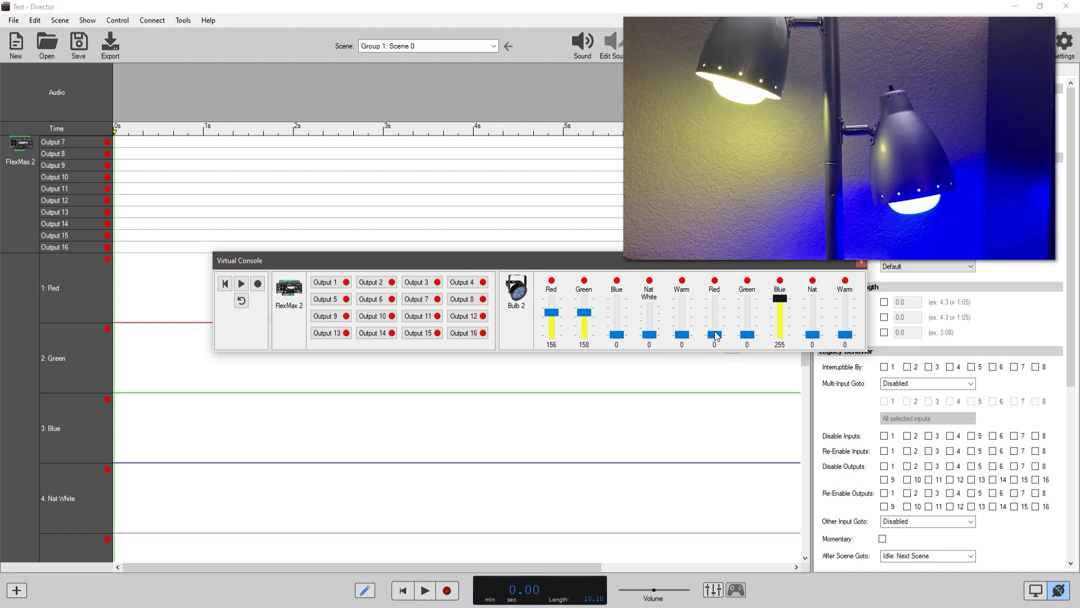
{"action": "left_click_drag", "start_coordinate": [716, 335], "coordinate": [714, 297]}
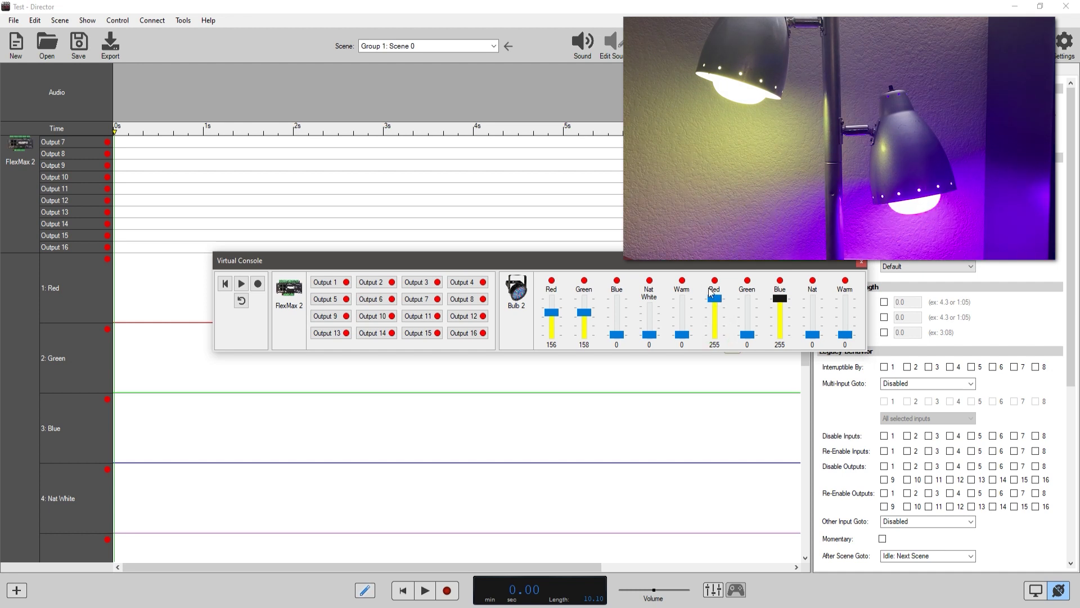
{"action": "left_click_drag", "start_coordinate": [778, 303], "coordinate": [779, 317]}
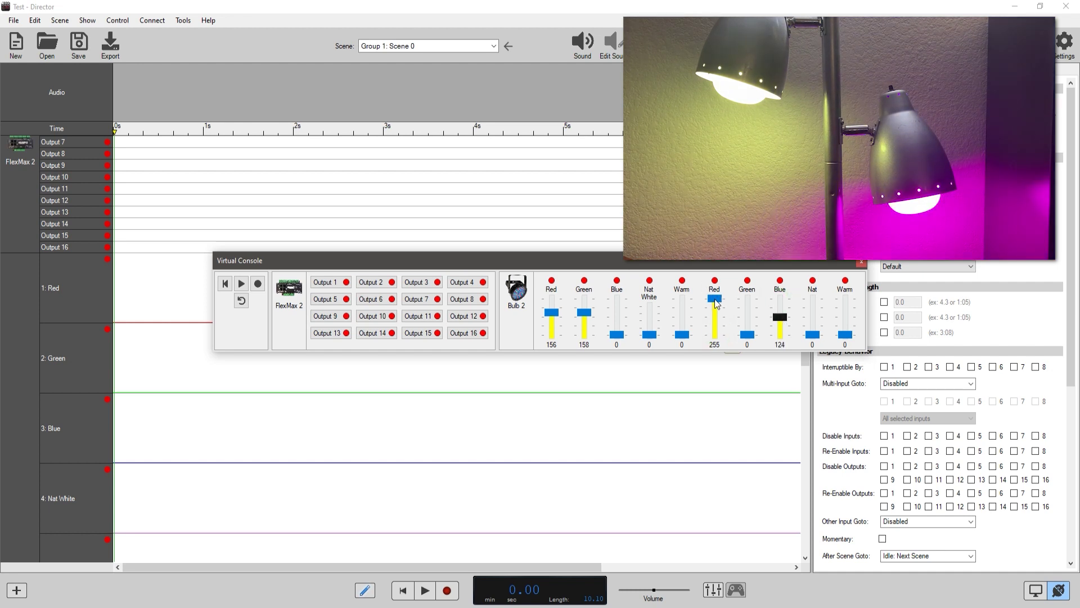
{"action": "left_click_drag", "start_coordinate": [714, 298], "coordinate": [714, 313]}
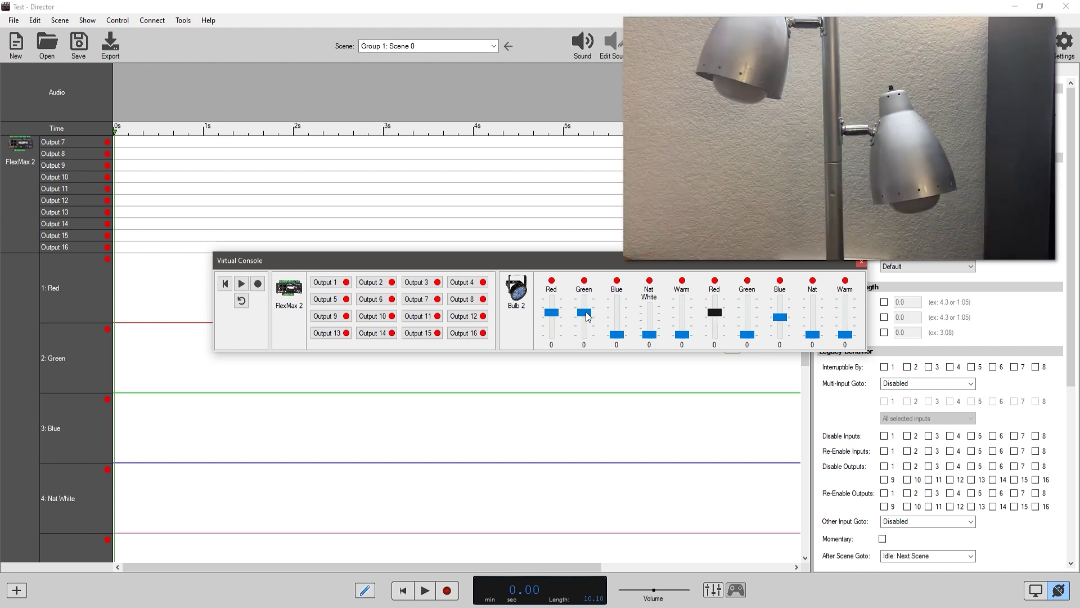
- Reset the first bulb's Red and Green levels to 0 and close the Virtual Console
{"action": "double_click", "coordinate": [584, 313]}
{"action": "double_click", "coordinate": [551, 312]}
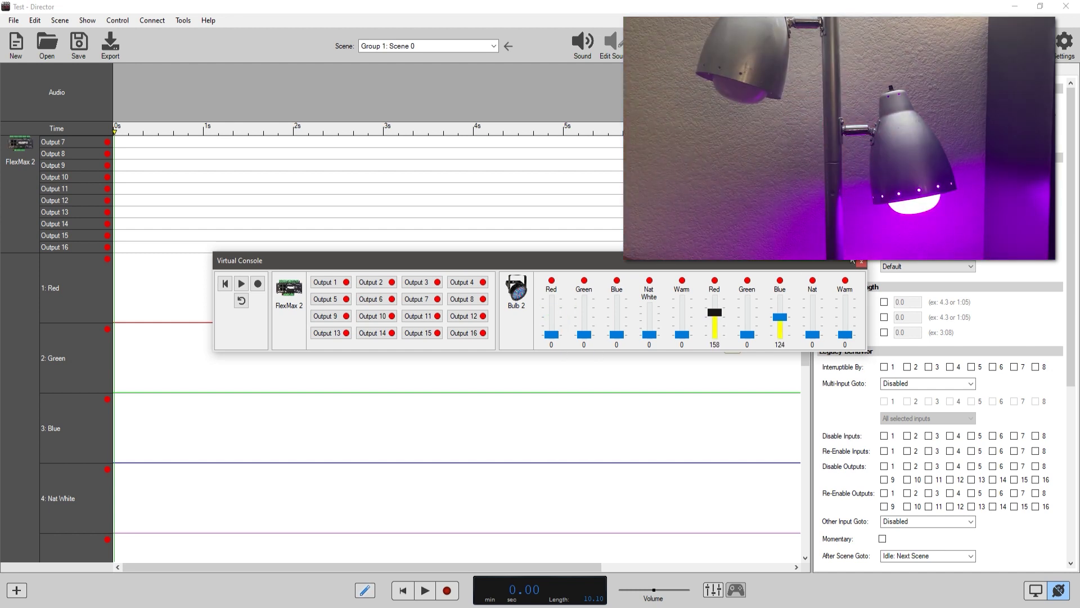
{"action": "left_click", "coordinate": [860, 264]}
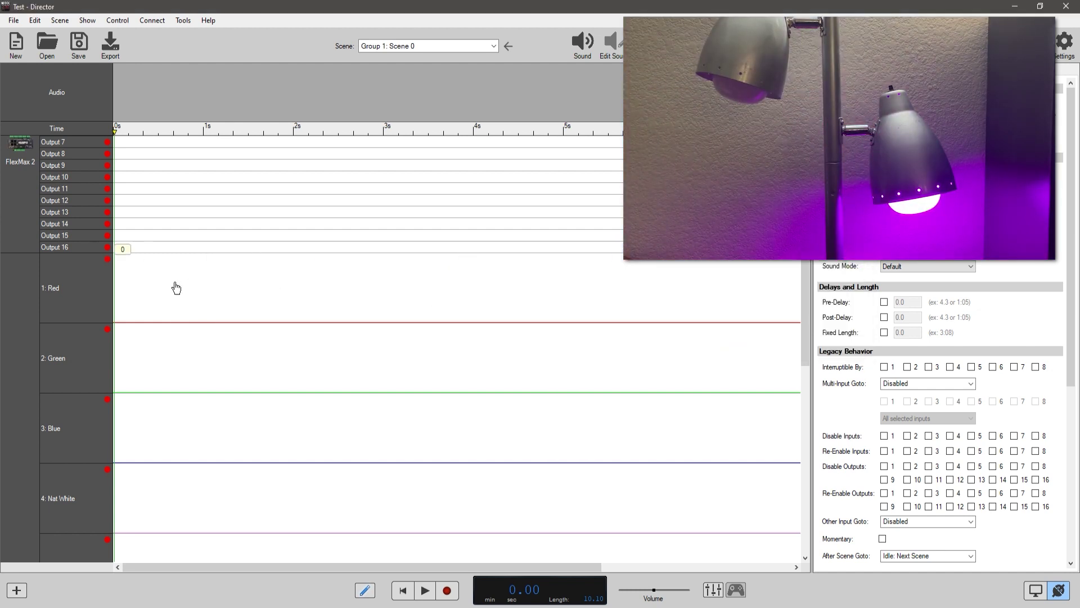
- Switch to Idle: Scene 0 and look through the color channel tracks of both bulbs
{"action": "left_click", "coordinate": [440, 48]}
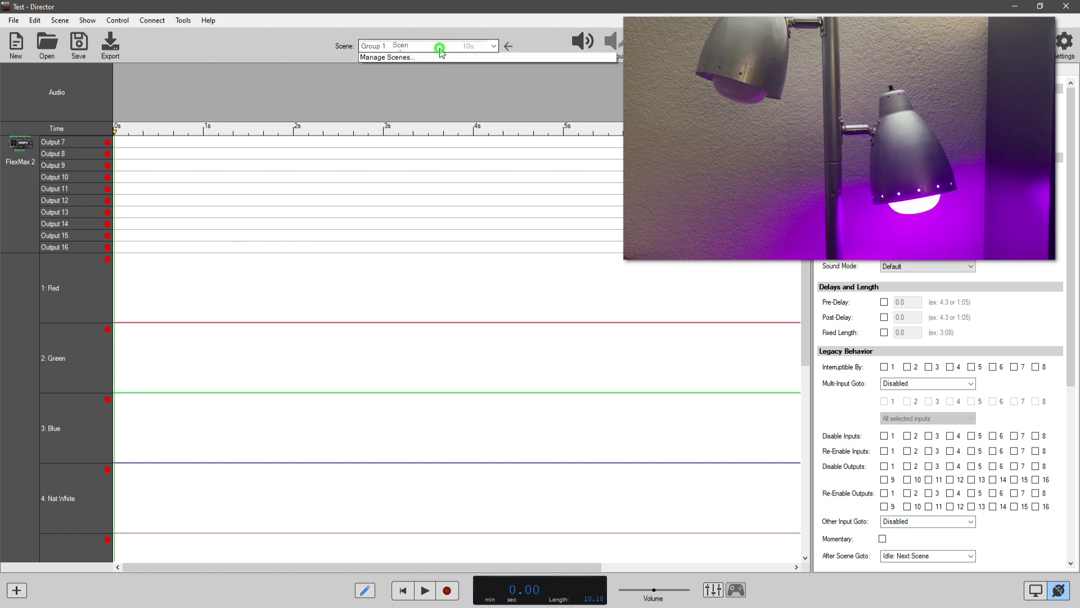
{"action": "left_click", "coordinate": [439, 59]}
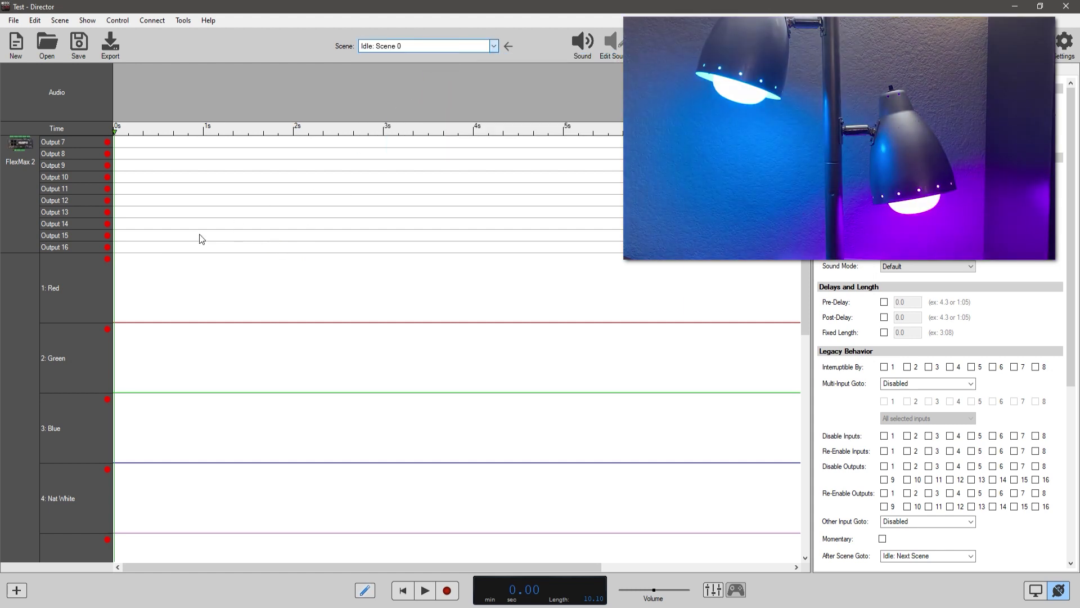
{"action": "scroll", "coordinate": [166, 387], "scroll_direction": "down", "scroll_amount": 3}
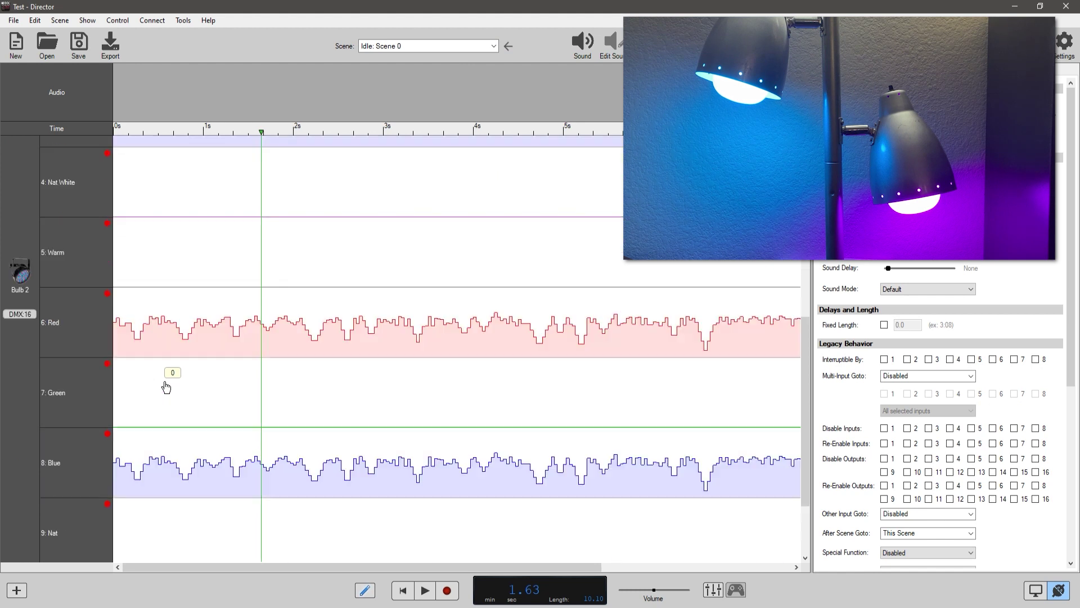
{"action": "scroll", "coordinate": [166, 387], "scroll_direction": "up", "scroll_amount": 7}
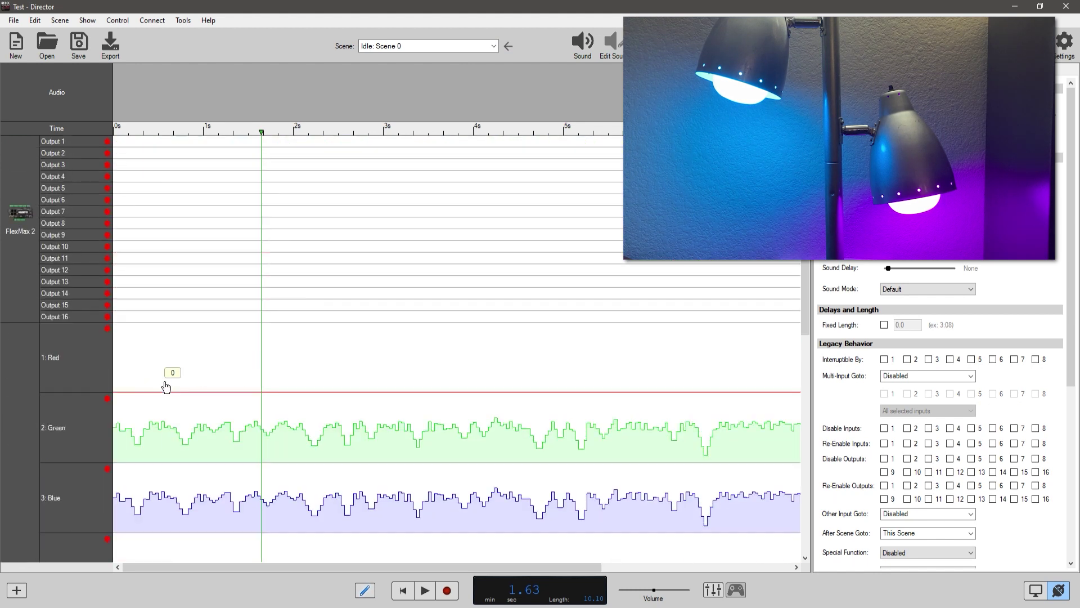
{"action": "scroll", "coordinate": [166, 387], "scroll_direction": "down", "scroll_amount": 5}
{"action": "scroll", "coordinate": [166, 387], "scroll_direction": "down", "scroll_amount": 3}
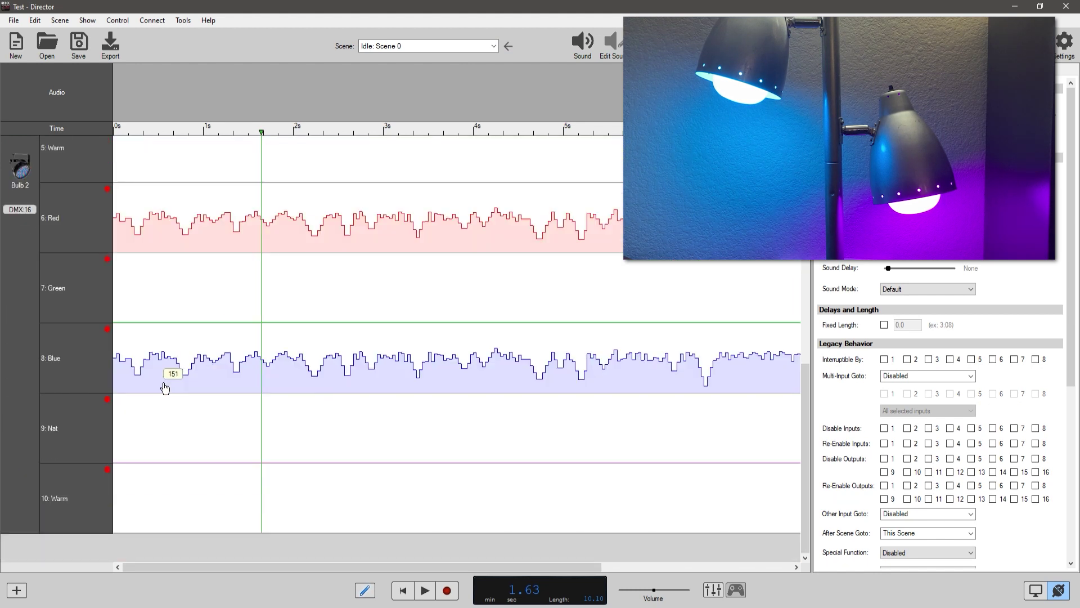
{"action": "scroll", "coordinate": [166, 387], "scroll_direction": "up", "scroll_amount": 4}
{"action": "scroll", "coordinate": [165, 388], "scroll_direction": "up", "scroll_amount": 4}
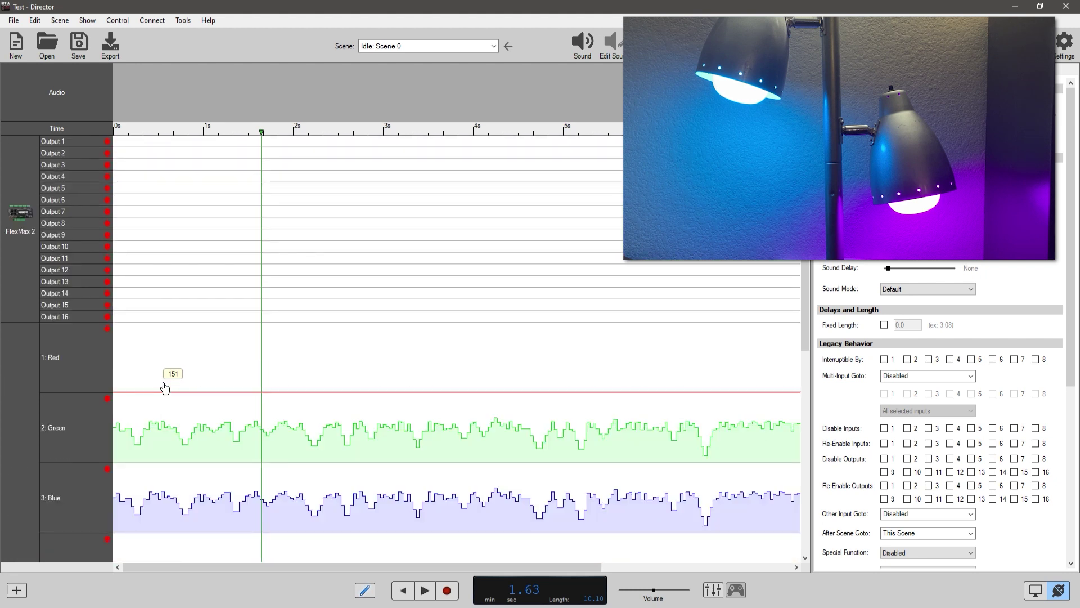
{"action": "scroll", "coordinate": [152, 298], "scroll_direction": "down", "scroll_amount": 2}
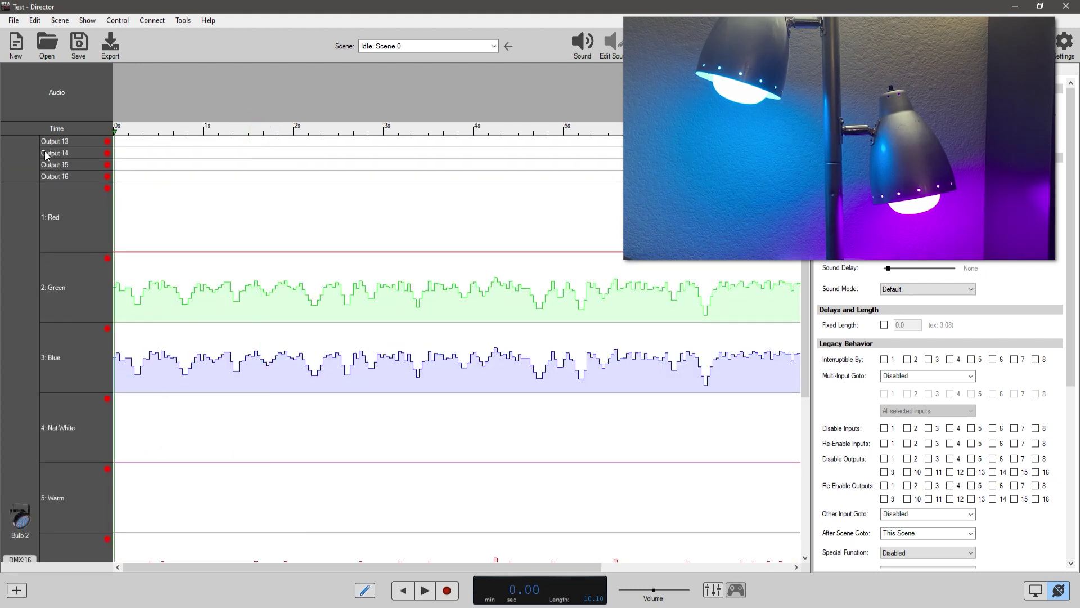
- Play the idle scene from the start for about five seconds to preview both bulbs, and stop playback
{"action": "key", "text": "space"}
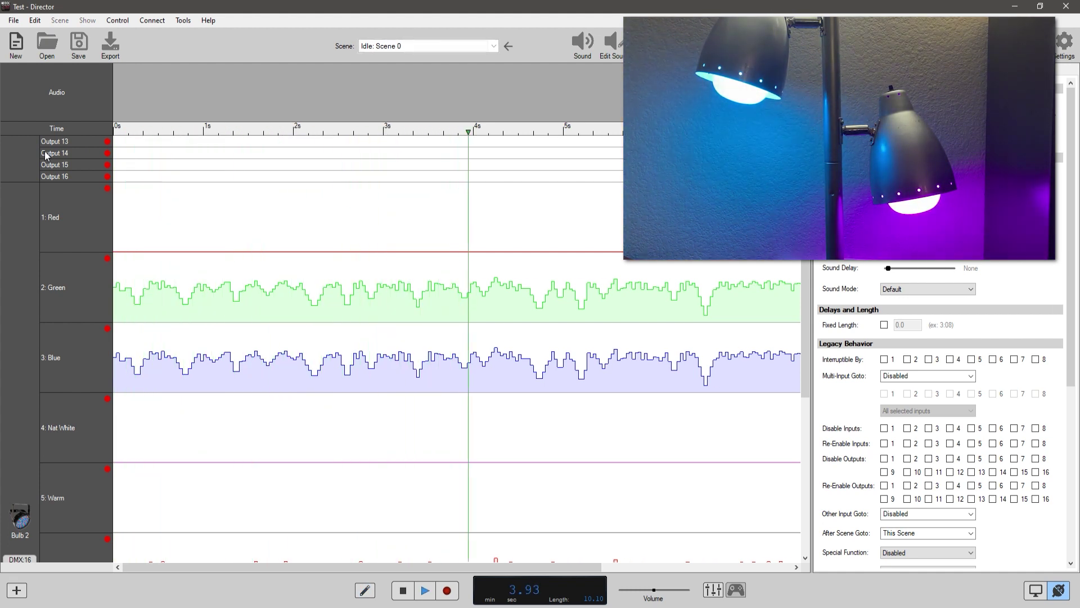
{"action": "key", "text": "space"}
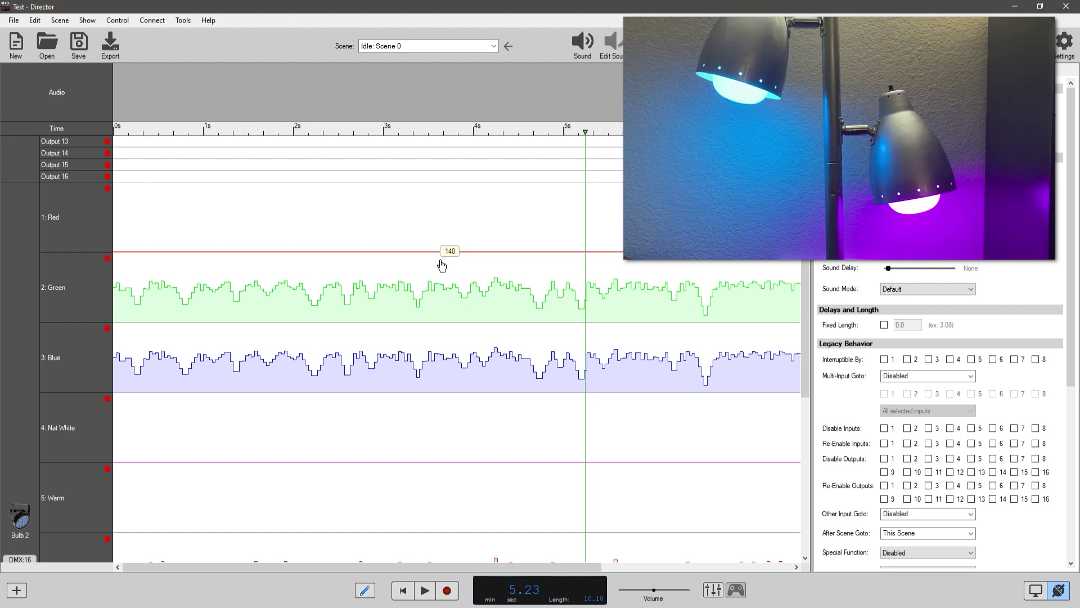
- Try a Candle effect on the first bulb's Green channel with max amplitude 255 and disturbance frequency 1, previewing it live
{"action": "scroll", "coordinate": [345, 331], "scroll_direction": "down", "scroll_amount": 2}
{"action": "scroll", "coordinate": [345, 330], "scroll_direction": "up", "scroll_amount": 3}
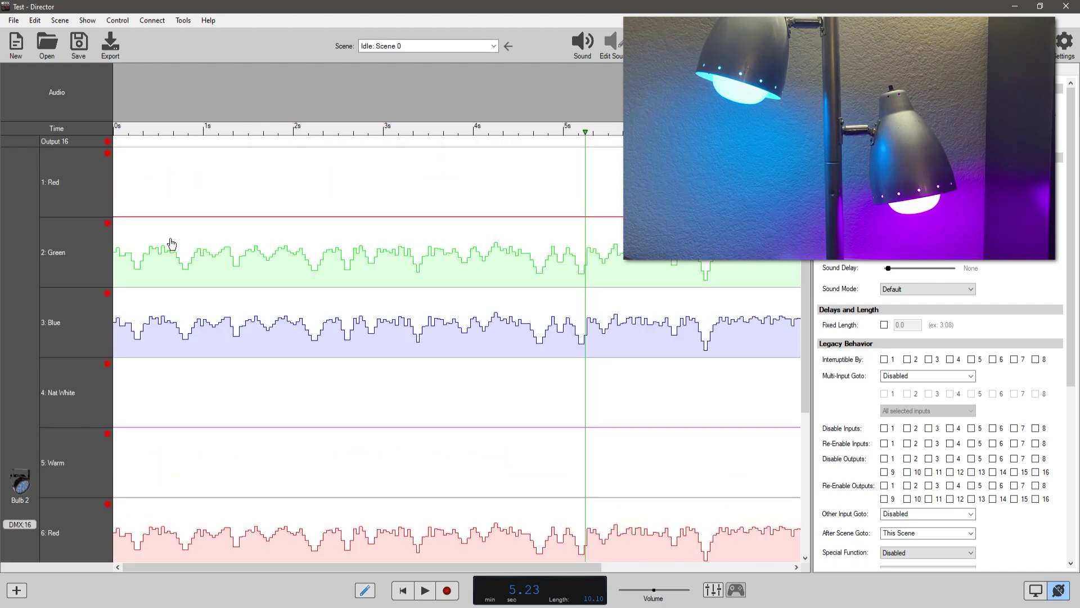
{"action": "left_click", "coordinate": [85, 254]}
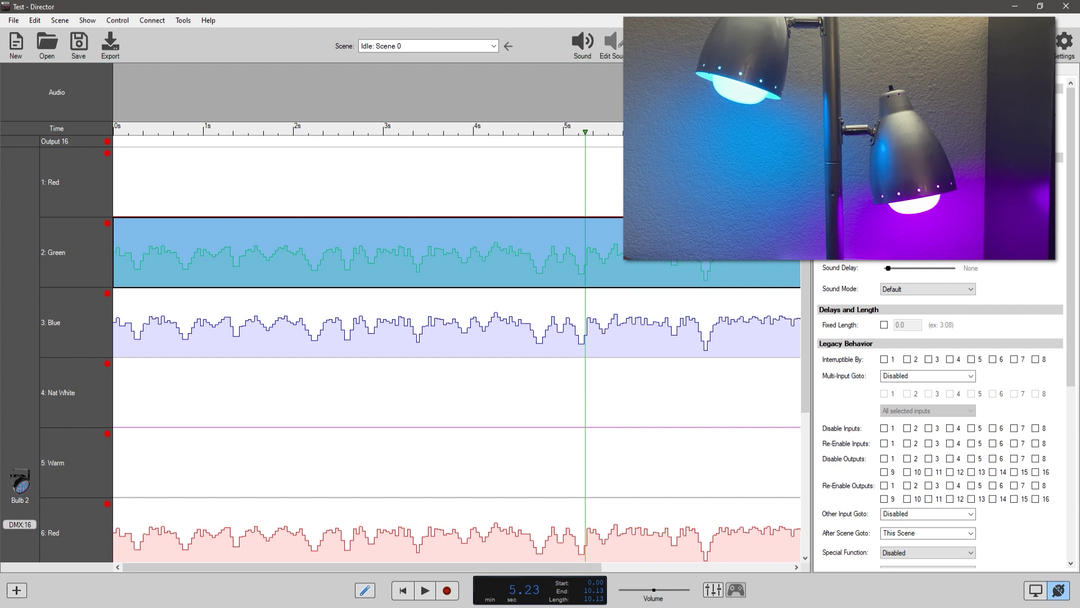
{"action": "key", "text": "ctrl+e"}
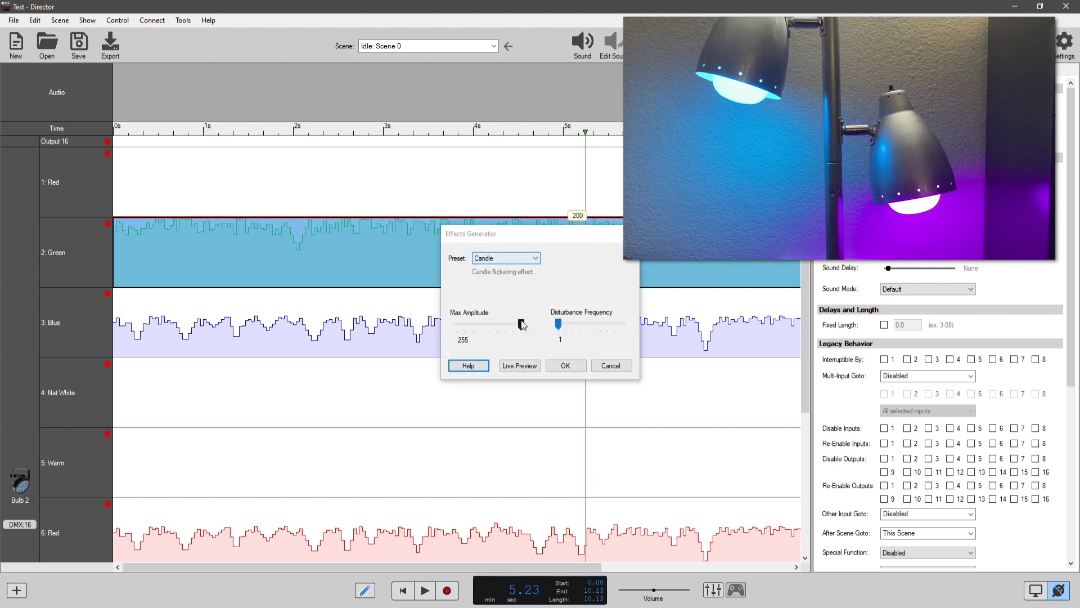
{"action": "left_click", "coordinate": [519, 367]}
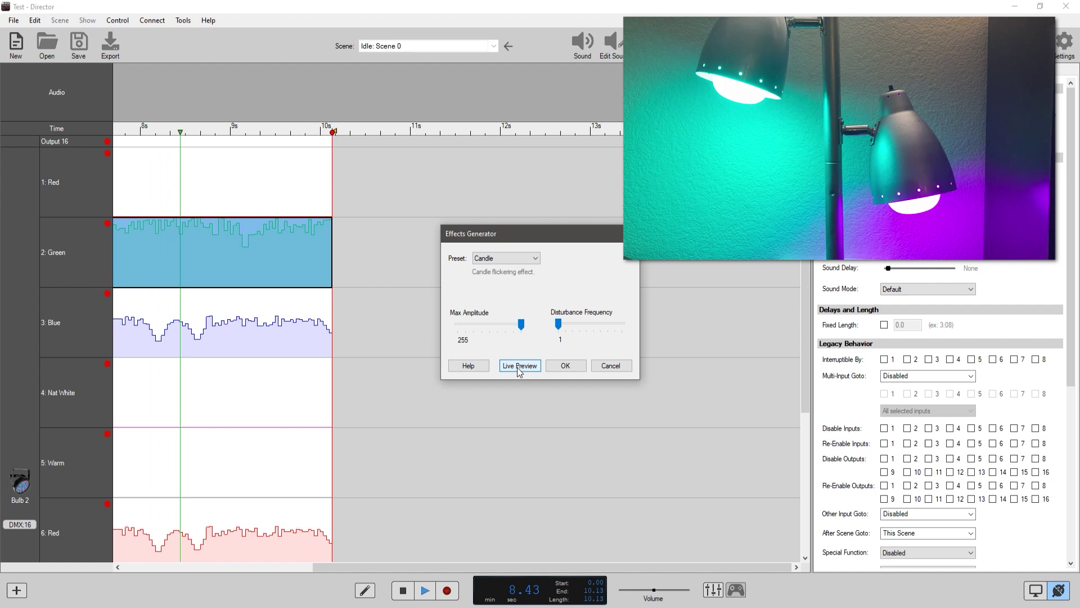
{"action": "left_click", "coordinate": [518, 366]}
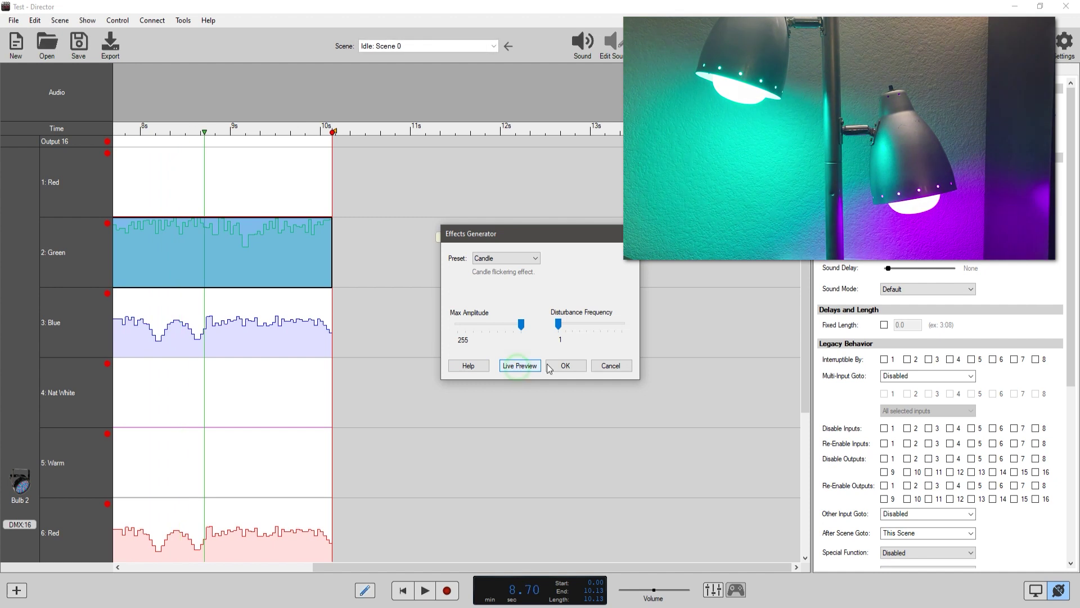
- Play the previewed Green candle effect again from 0 seconds for about five seconds, and discard the effect
{"action": "left_click_drag", "start_coordinate": [338, 573], "coordinate": [148, 569]}
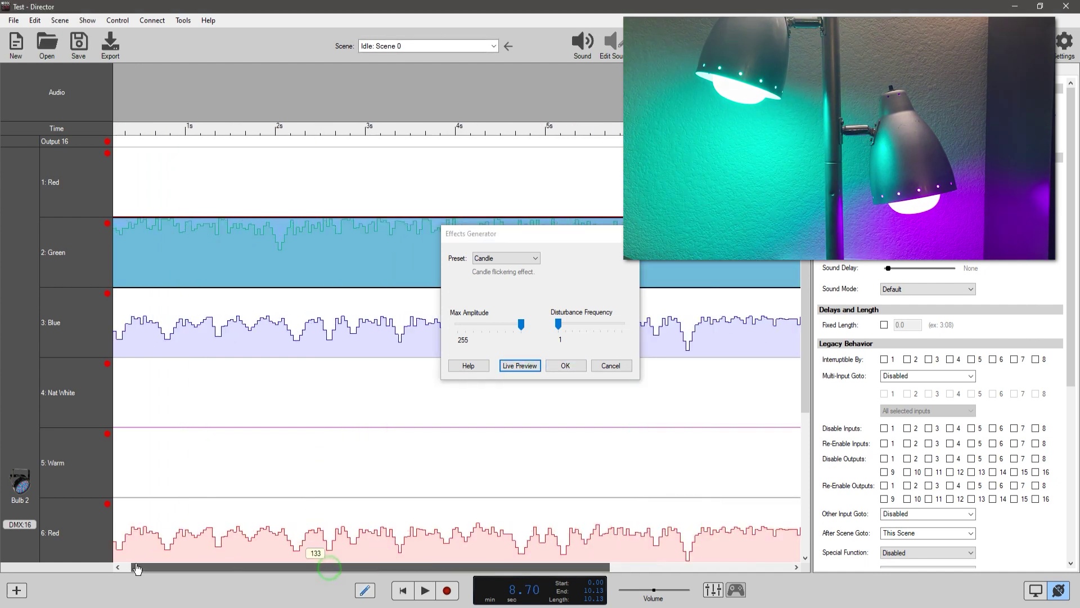
{"action": "left_click", "coordinate": [119, 130]}
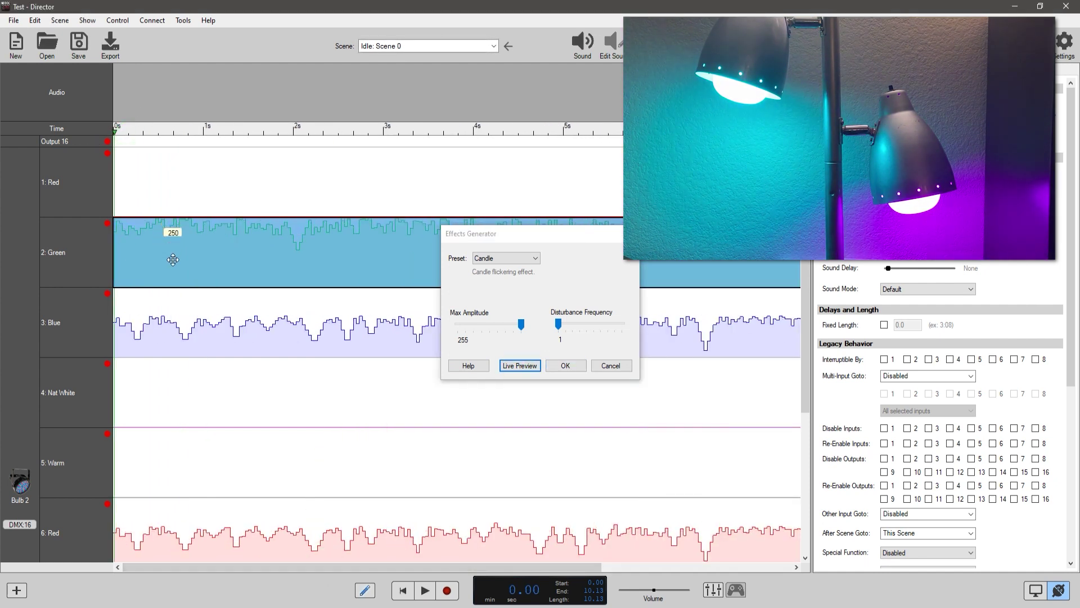
{"action": "key", "text": "space"}
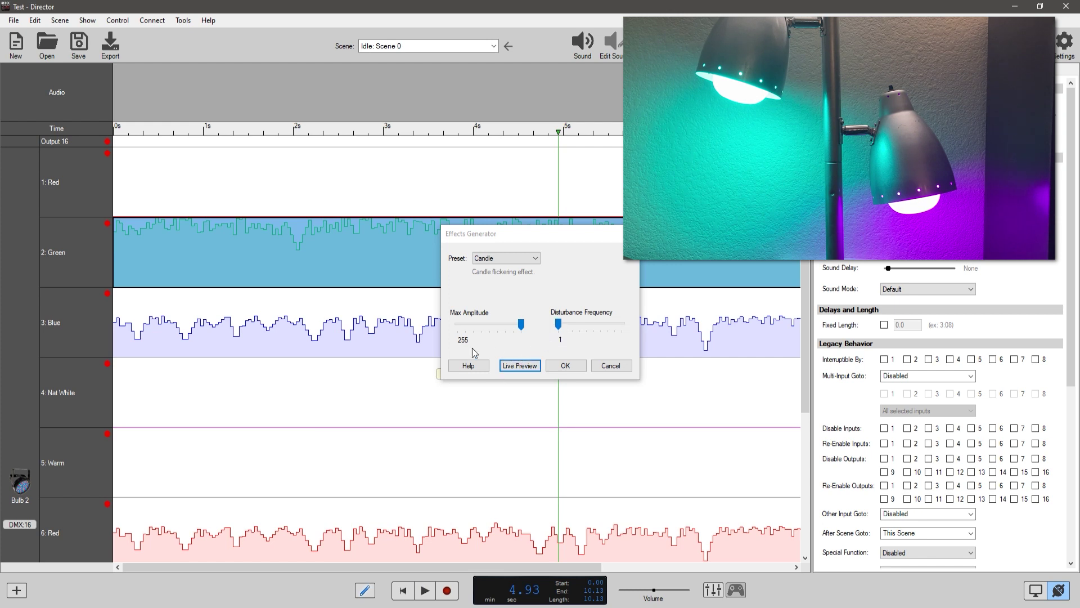
{"action": "left_click", "coordinate": [610, 366]}
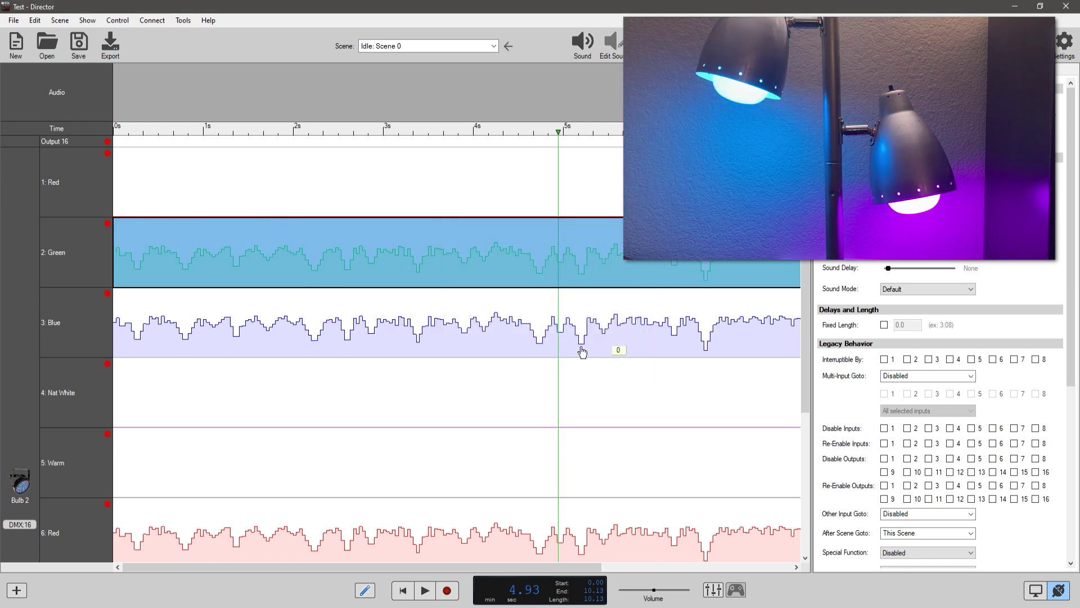
- Play the idle scene from about 0.2 to 4.5 seconds to watch both bulbs flicker, and stop playback
{"action": "left_click", "coordinate": [147, 142]}
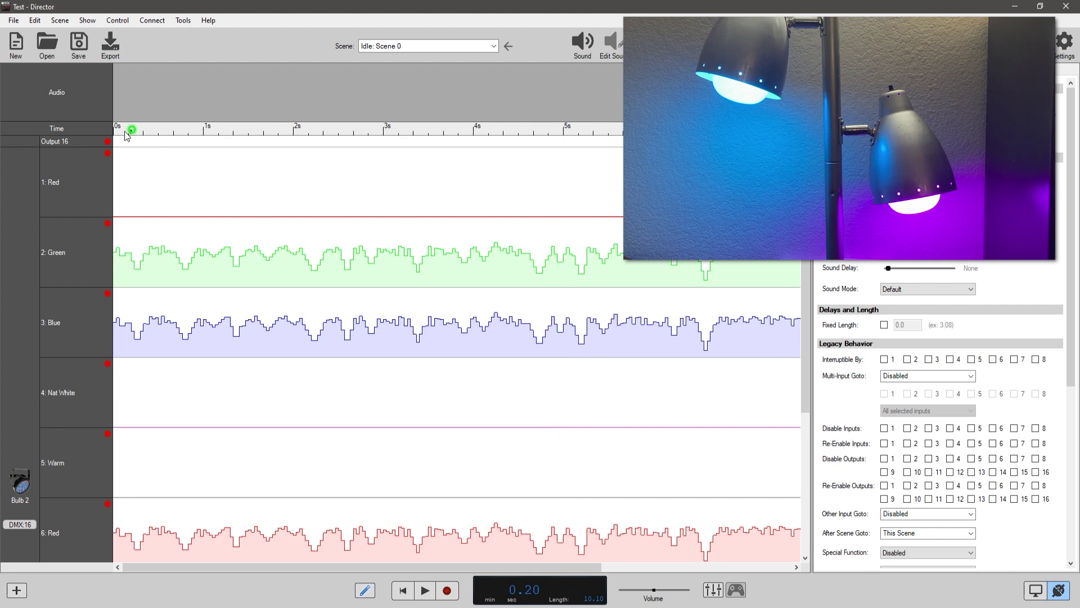
{"action": "key", "text": "space"}
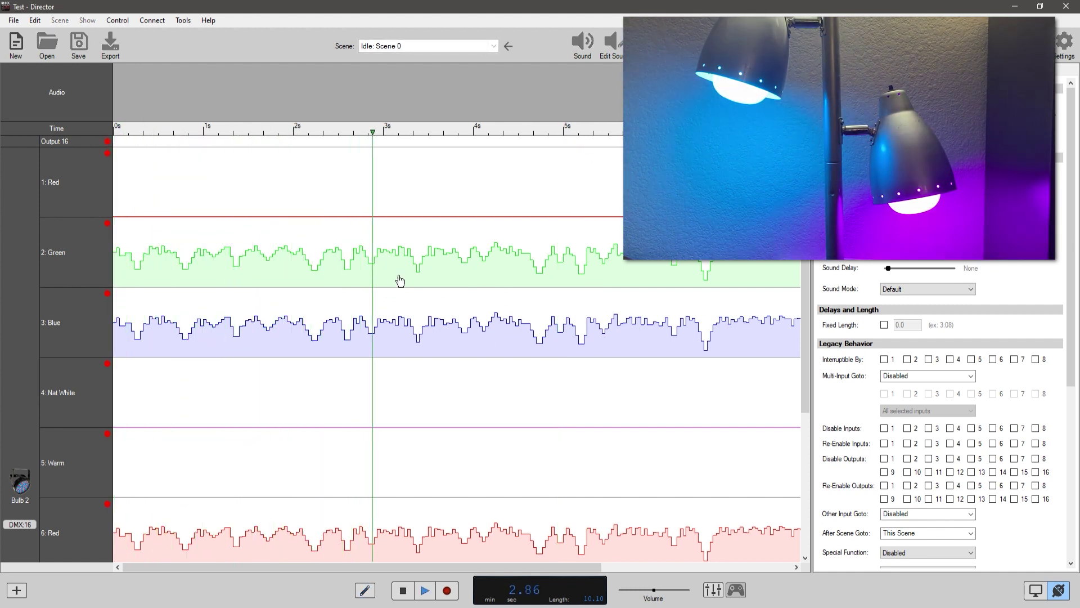
{"action": "key", "text": "space"}
- Examine the channel tracks of the first and second bulbs in the Bulb 2 fixture, from 1: Red through 10: Warm
{"action": "scroll", "coordinate": [236, 398], "scroll_direction": "down", "scroll_amount": 5}
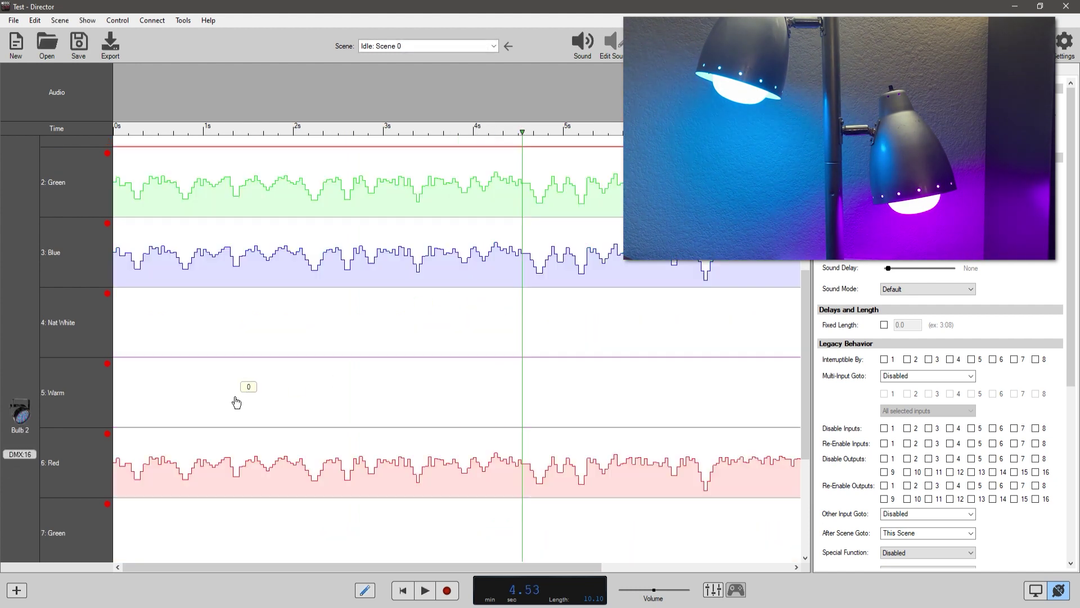
{"action": "scroll", "coordinate": [234, 393], "scroll_direction": "down", "scroll_amount": 2}
{"action": "scroll", "coordinate": [230, 388], "scroll_direction": "up", "scroll_amount": 4}
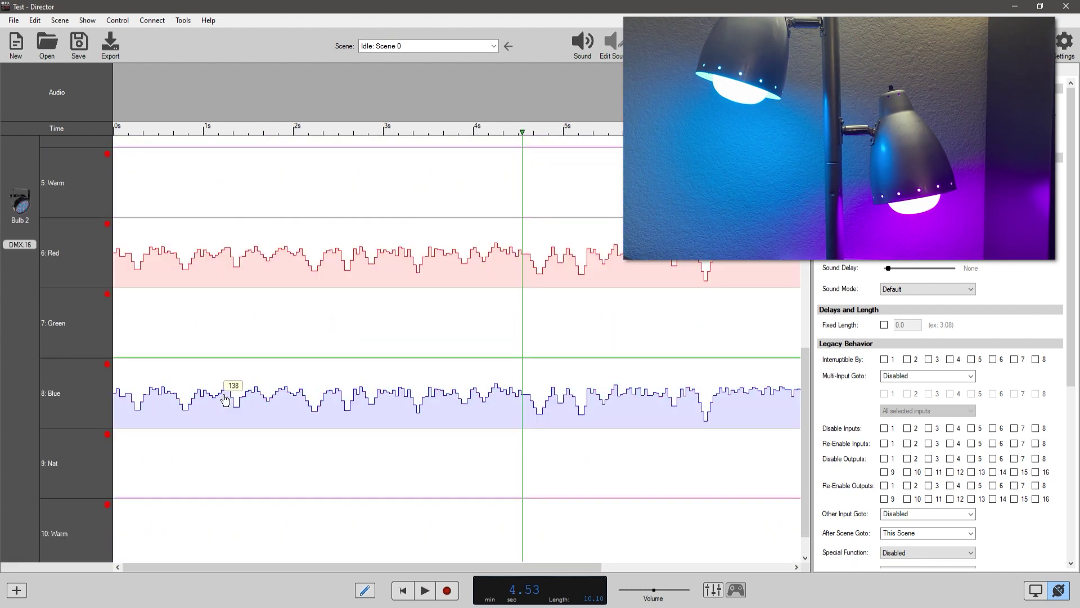
{"action": "scroll", "coordinate": [168, 330], "scroll_direction": "up", "scroll_amount": 2}
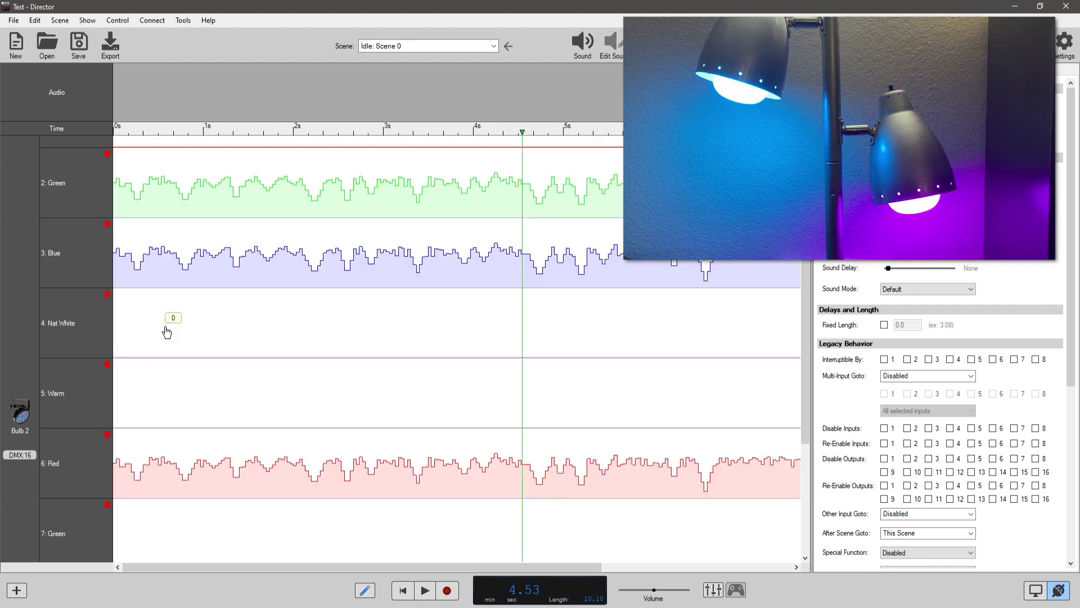
{"action": "scroll", "coordinate": [167, 332], "scroll_direction": "down", "scroll_amount": 3}
{"action": "scroll", "coordinate": [65, 400], "scroll_direction": "up", "scroll_amount": 6}
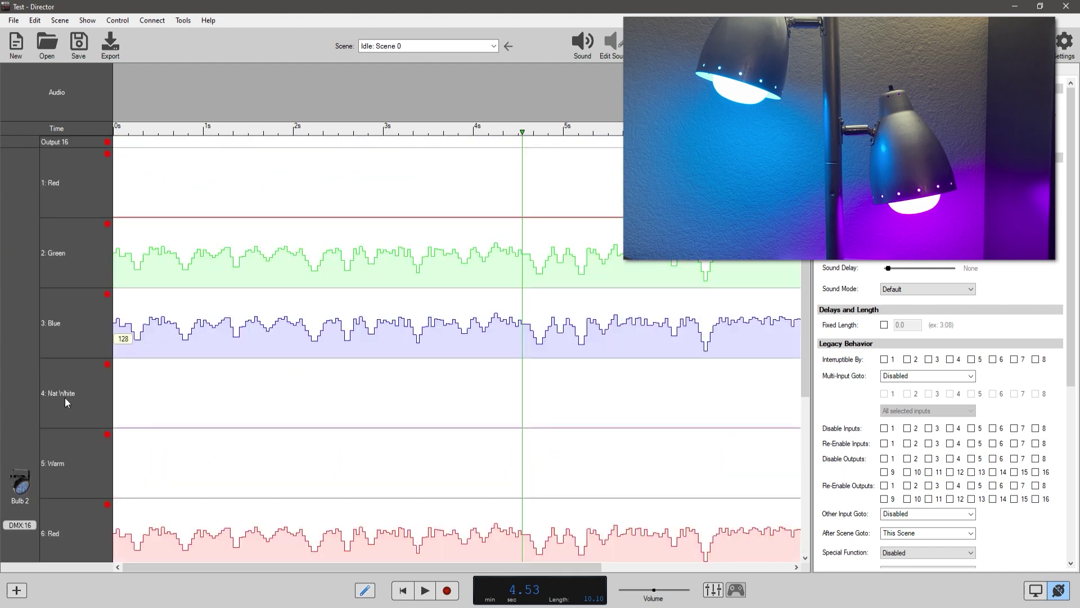
{"action": "scroll", "coordinate": [58, 273], "scroll_direction": "down", "scroll_amount": 6}
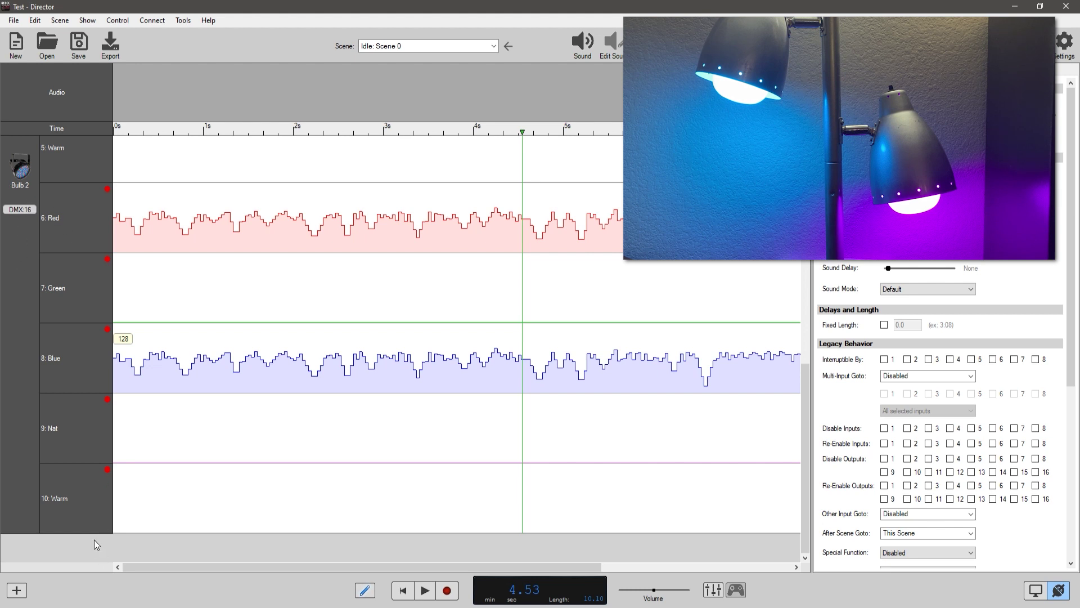
{"action": "scroll", "coordinate": [69, 376], "scroll_direction": "up", "scroll_amount": 6}
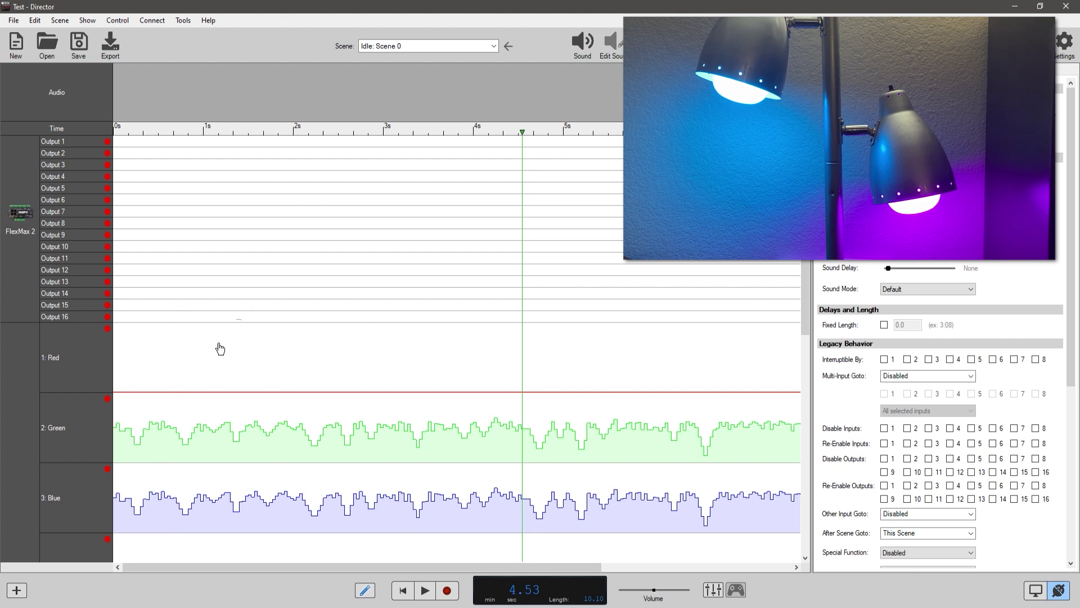
- Switch to Group 1: Scene 0
{"action": "left_click", "coordinate": [430, 45]}
{"action": "scroll", "coordinate": [444, 79], "scroll_direction": "up", "scroll_amount": 1}
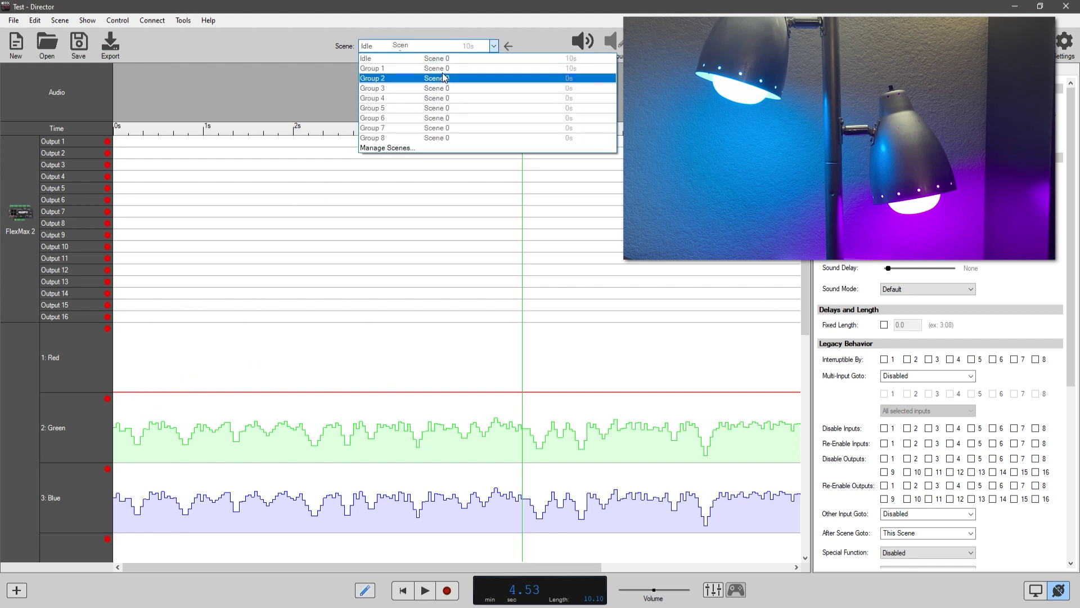
{"action": "left_click", "coordinate": [442, 73]}
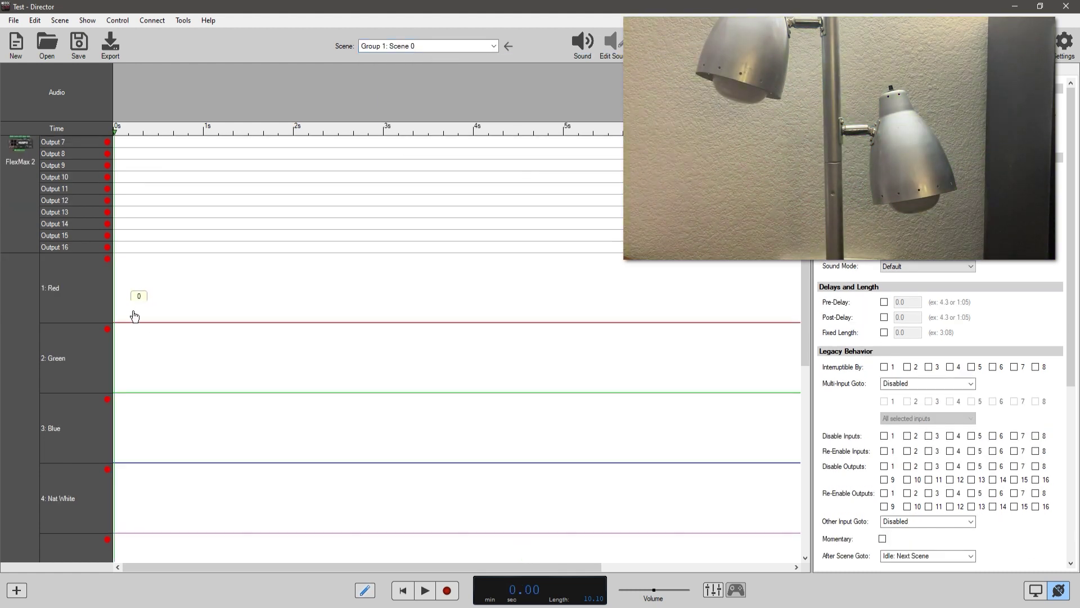
- Draw a varying level curve on the first bulb's Red channel from about 0.2 to 4.3 seconds, and preview it
{"action": "left_click_drag", "start_coordinate": [134, 316], "coordinate": [502, 285]}
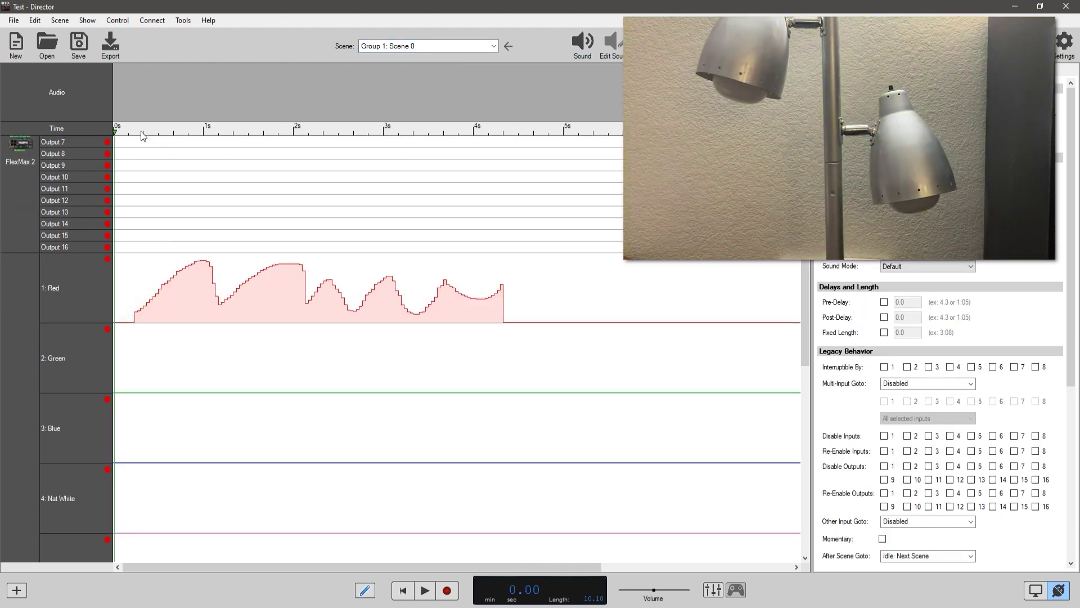
{"action": "key", "text": "space"}
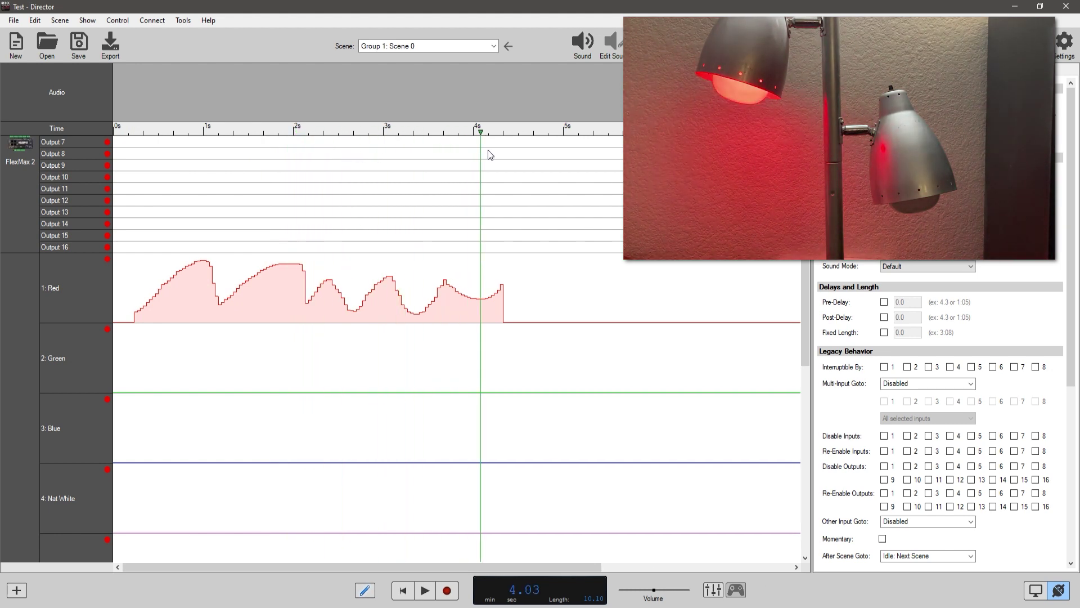
{"action": "left_click_drag", "start_coordinate": [454, 147], "coordinate": [195, 156]}
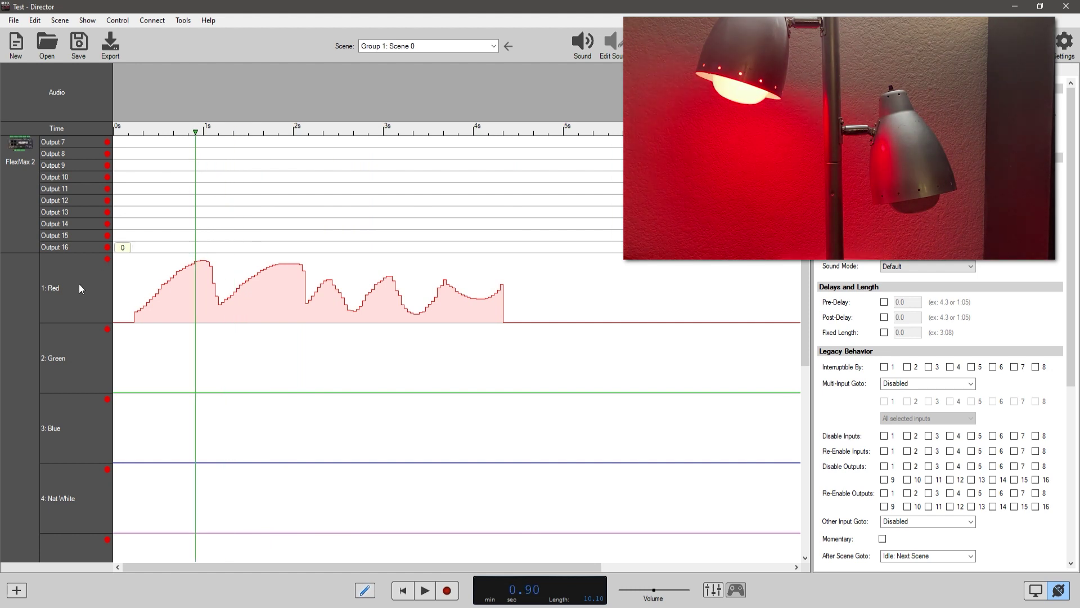
- Clear the programmed curve from the first bulb's Red channel
{"action": "left_click", "coordinate": [79, 288]}
{"action": "key", "text": "Delete"}
- Try the first bulb's Nat White channel at level 255 across the whole scene, and undo the change
{"action": "scroll", "coordinate": [85, 289], "scroll_direction": "down", "scroll_amount": 3}
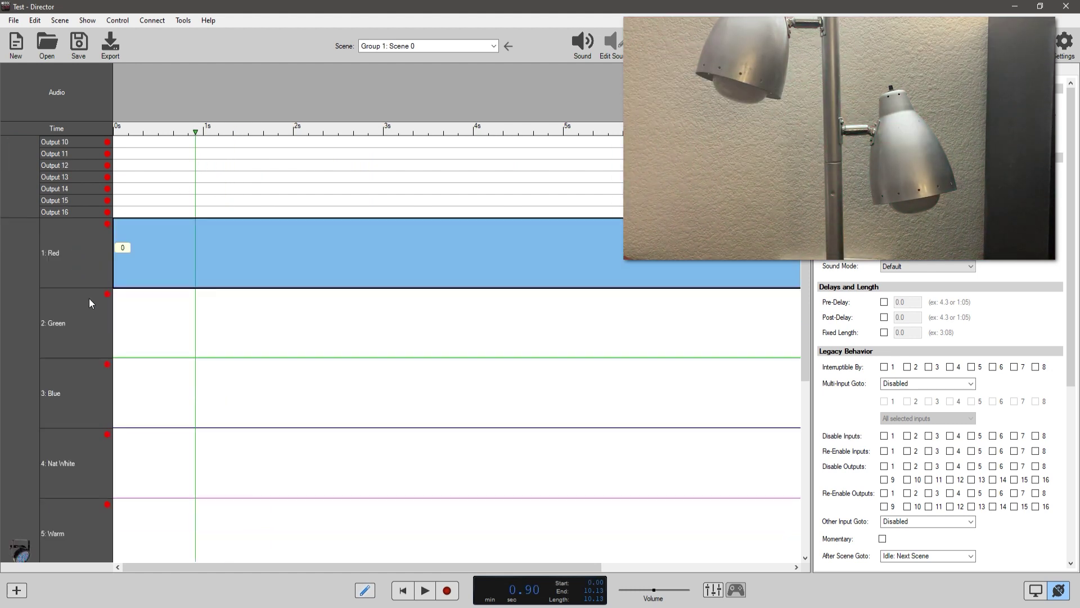
{"action": "left_click", "coordinate": [81, 426]}
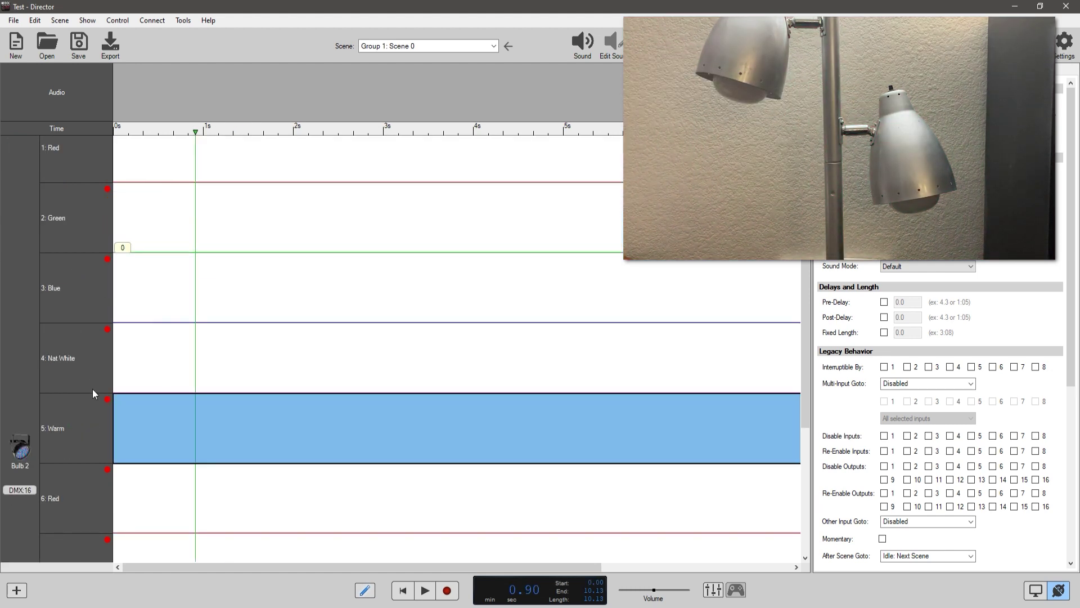
{"action": "left_click", "coordinate": [88, 357]}
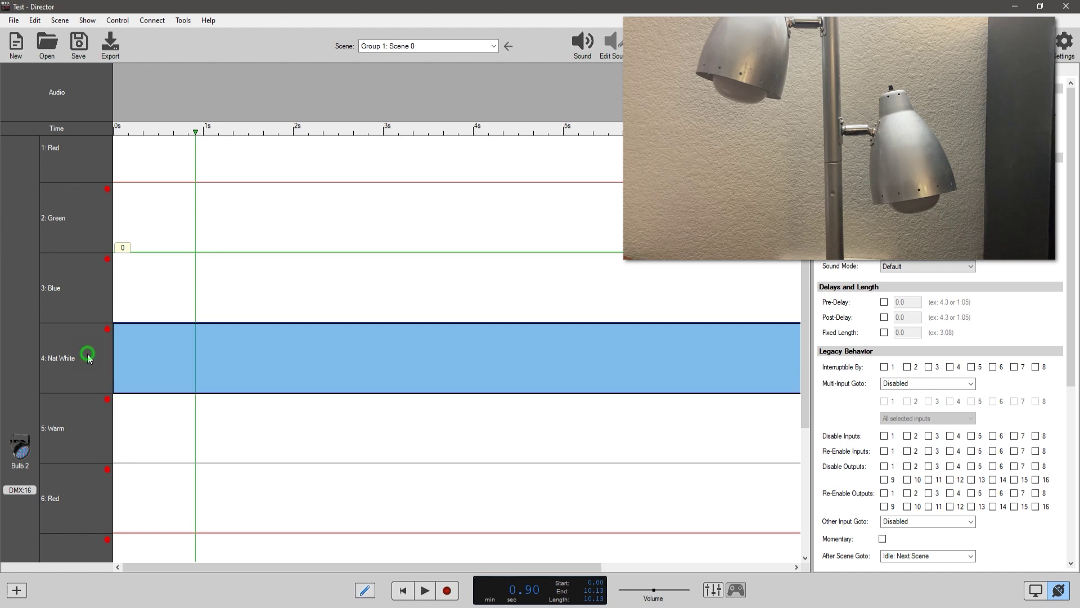
{"action": "double_click", "coordinate": [148, 353]}
{"action": "type", "text": "255"}
{"action": "key", "text": "Return"}
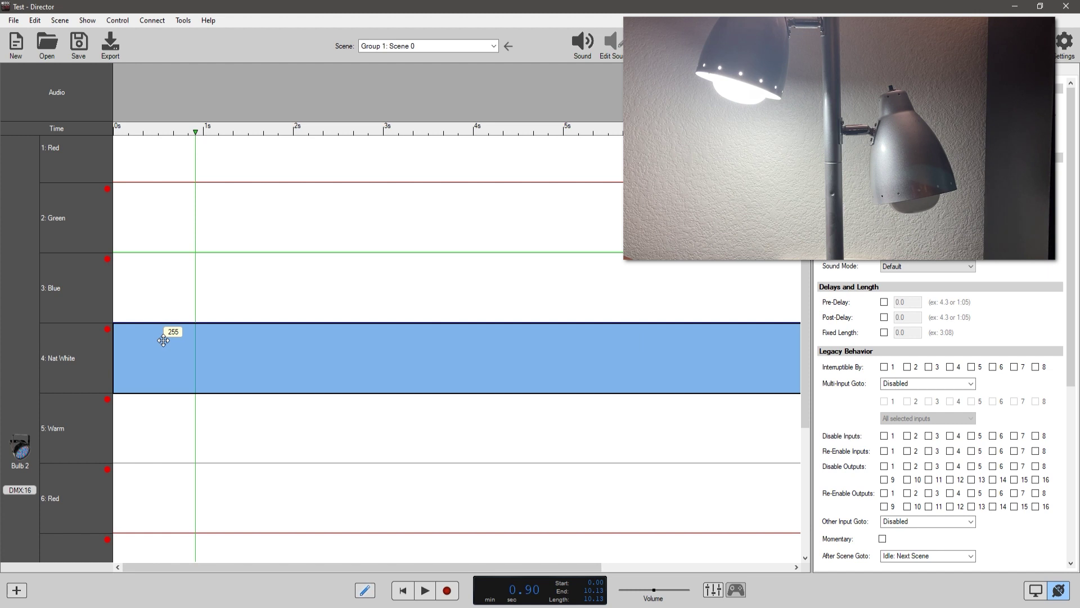
{"action": "left_click", "coordinate": [107, 359]}
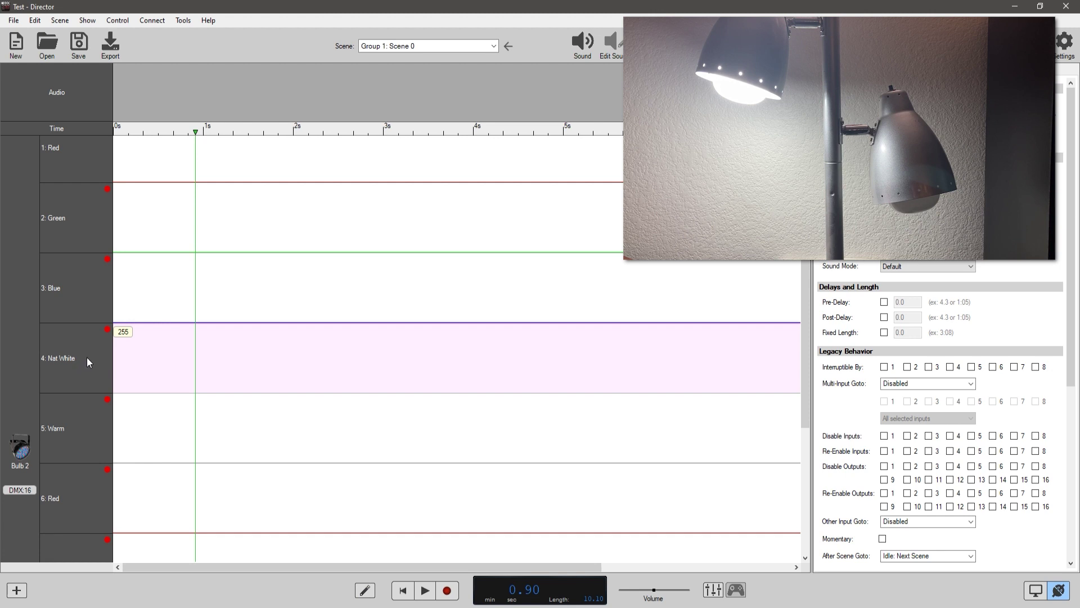
{"action": "key", "text": "ctrl+z"}
- Draw freehand levels on the first bulb's Blue channel from about 0.4 to 1.1 seconds and Green channel from about 0.8 to 1 second
{"action": "mouse_move", "coordinate": [147, 294]}
{"action": "left_mouse_down"}
{"action": "mouse_move", "coordinate": [213, 281]}
{"action": "mouse_move", "coordinate": [188, 214]}
{"action": "left_mouse_up"}
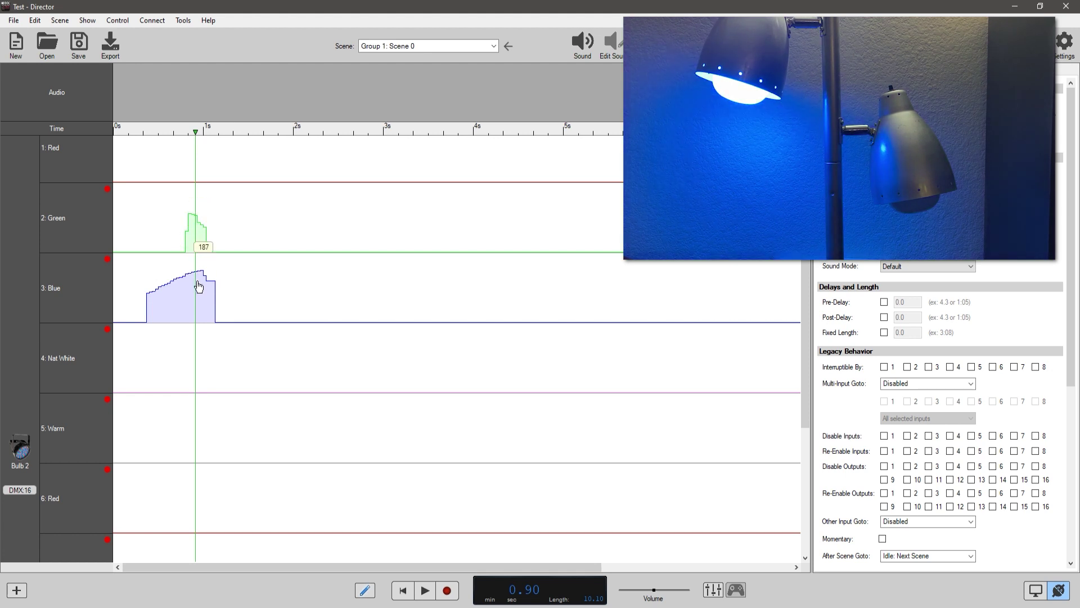